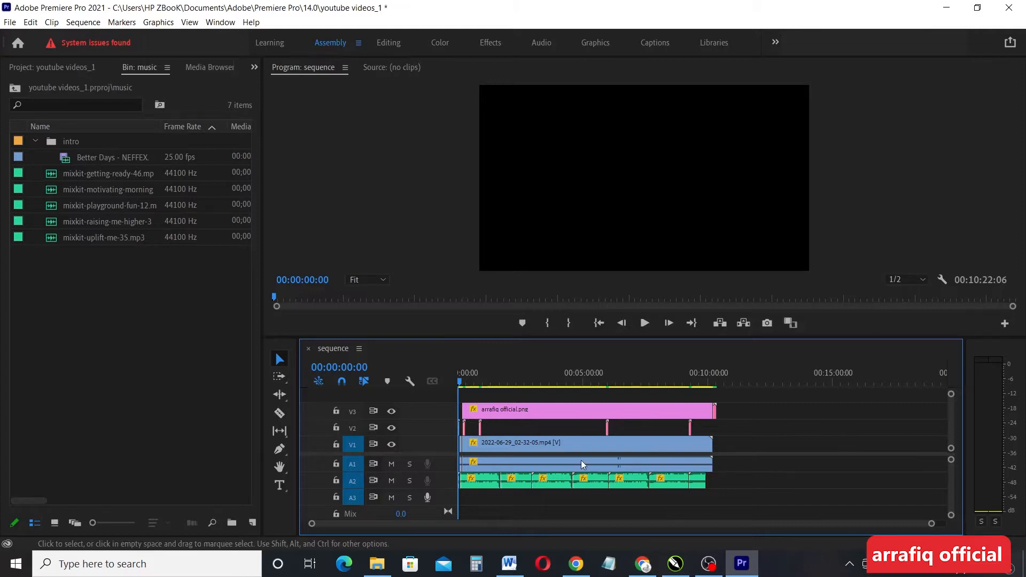
# Narrow the Project panel and drag the Tools/Timeline divider left to widen the monitor and timeline
pyautogui.click(392, 266)
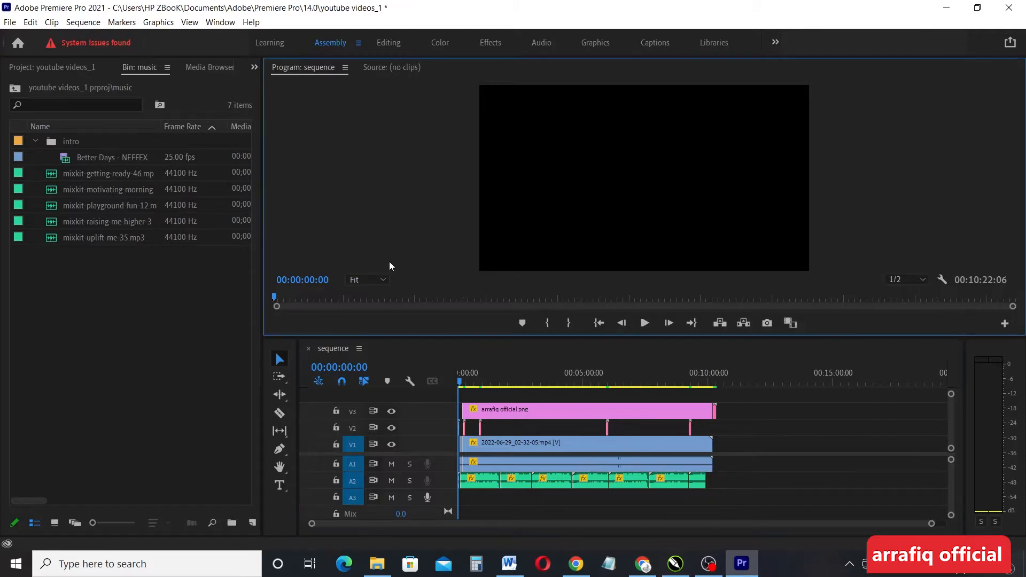
pyautogui.click(861, 508)
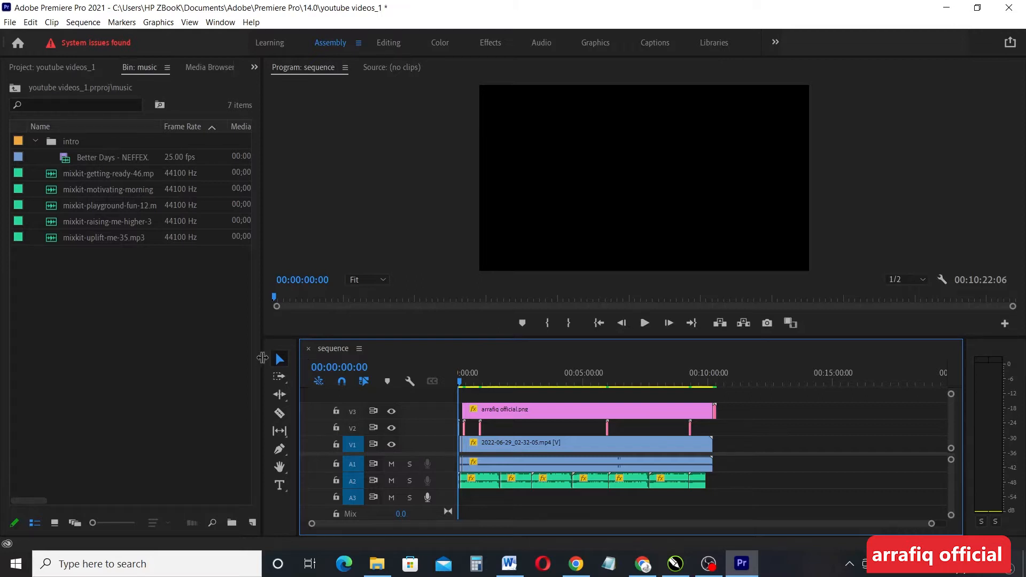
pyautogui.moveTo(262, 357); pyautogui.dragTo(245, 358)
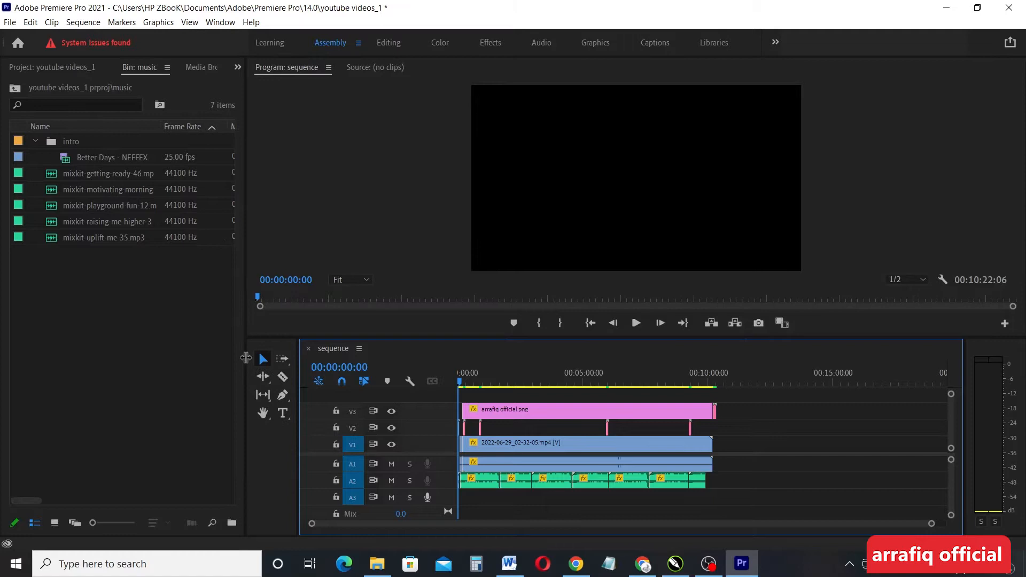
pyautogui.moveTo(299, 365); pyautogui.dragTo(282, 365)
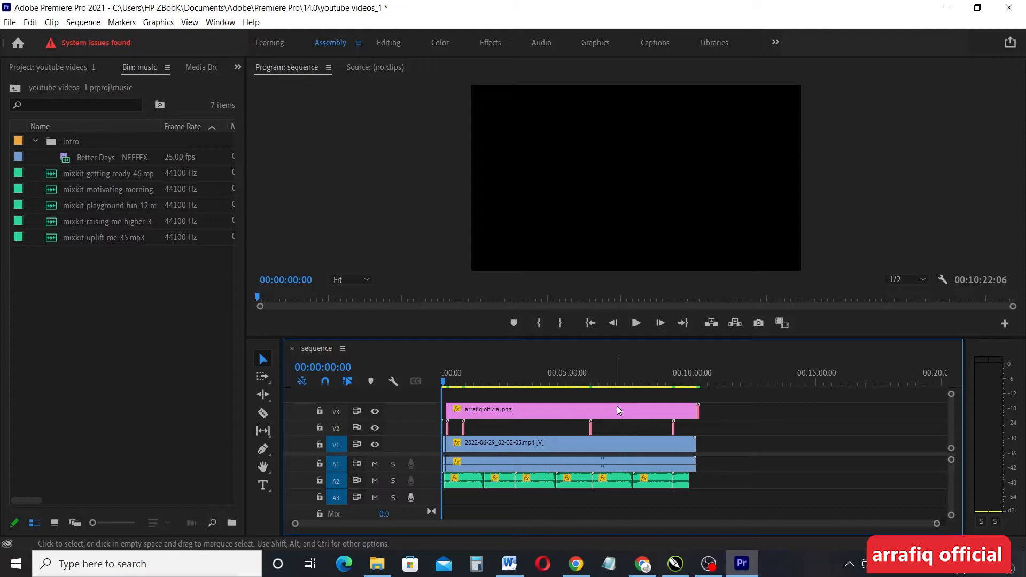
# Preview the sequence at 00:00:08:00, then bring the playhead back to the start
pyautogui.click(446, 381)
pyautogui.moveTo(446, 381); pyautogui.dragTo(443, 381)
pyautogui.moveTo(936, 528); pyautogui.dragTo(962, 529)
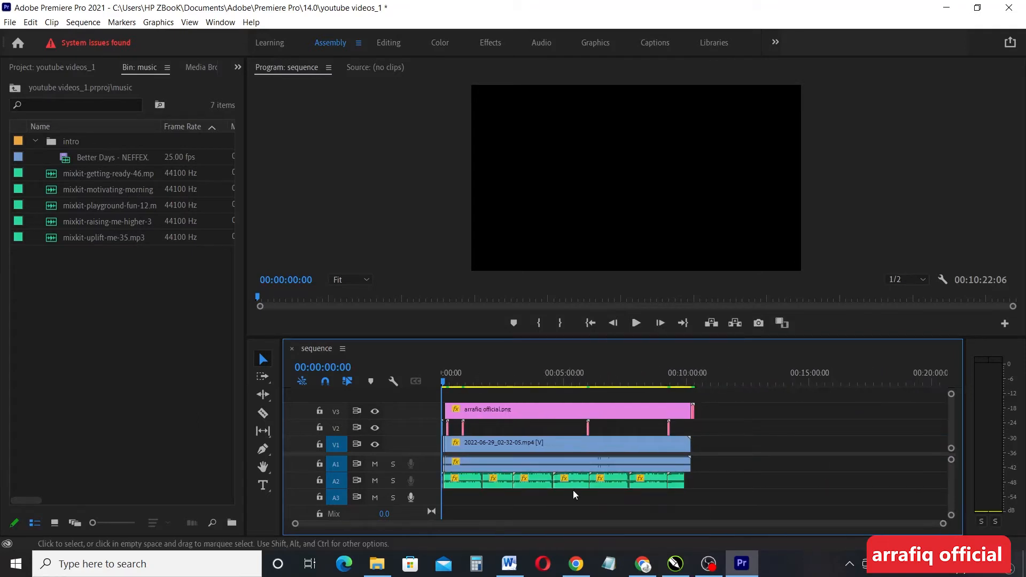
pyautogui.scroll(6, 547, 497)
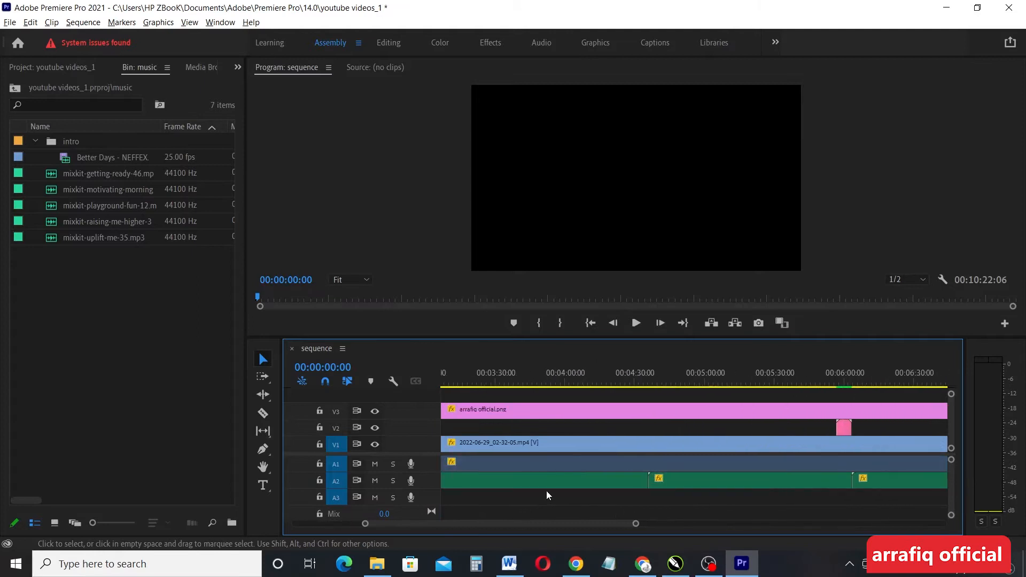
pyautogui.scroll(3, 546, 495)
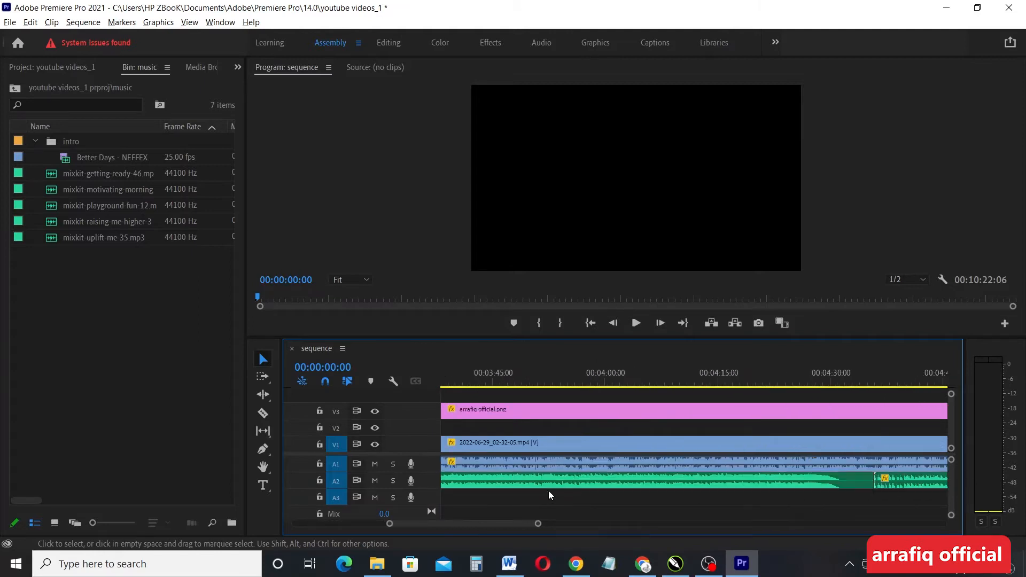
pyautogui.scroll(1, 556, 499)
pyautogui.scroll(-2, 557, 499)
pyautogui.scroll(-5, 557, 499)
pyautogui.scroll(-3, 556, 499)
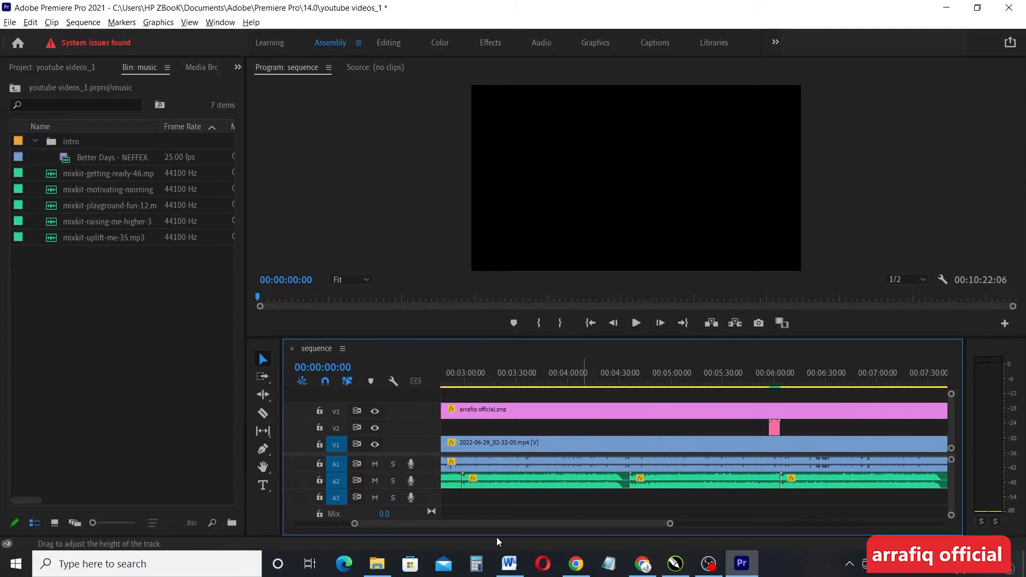
pyautogui.scroll(1, 527, 492)
pyautogui.scroll(4, 526, 499)
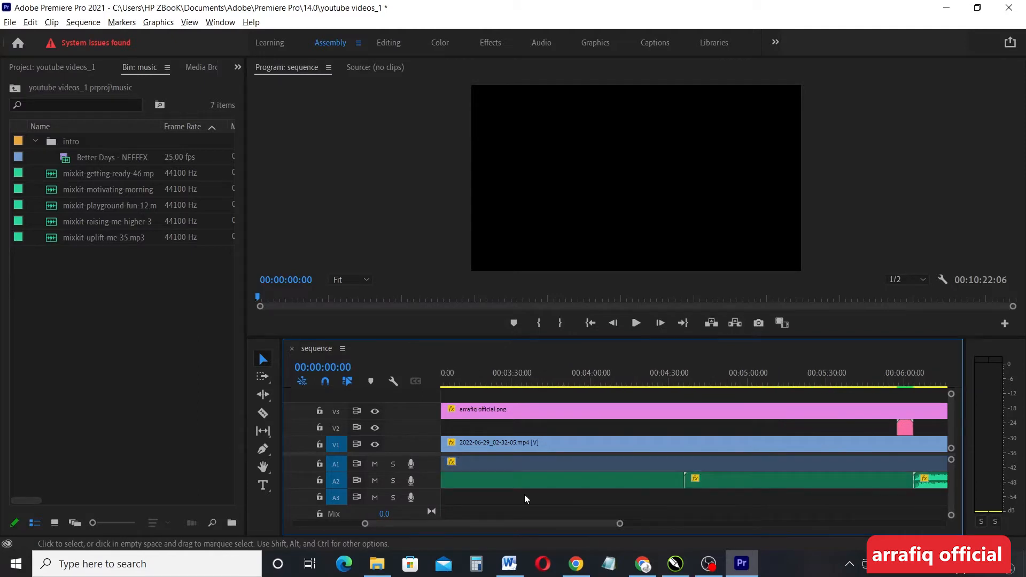
pyautogui.scroll(-10, 559, 516)
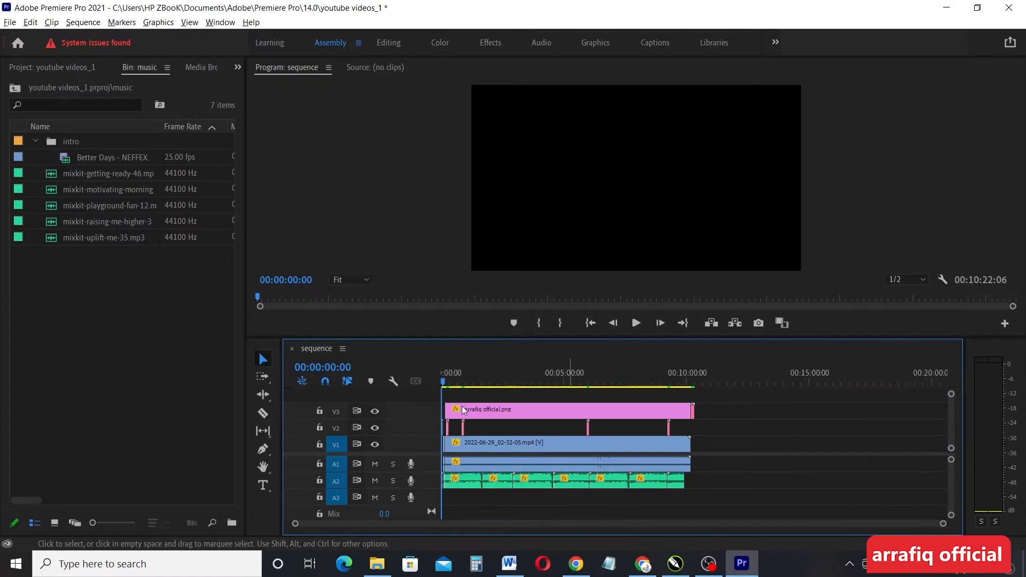
# Enlarge the A1 audio track height with the vertical zoom so its stereo waveform shows large
pyautogui.moveTo(953, 467)
pyautogui.mouseDown()
pyautogui.moveTo(951, 505)
pyautogui.moveTo(954, 452)
pyautogui.mouseUp()
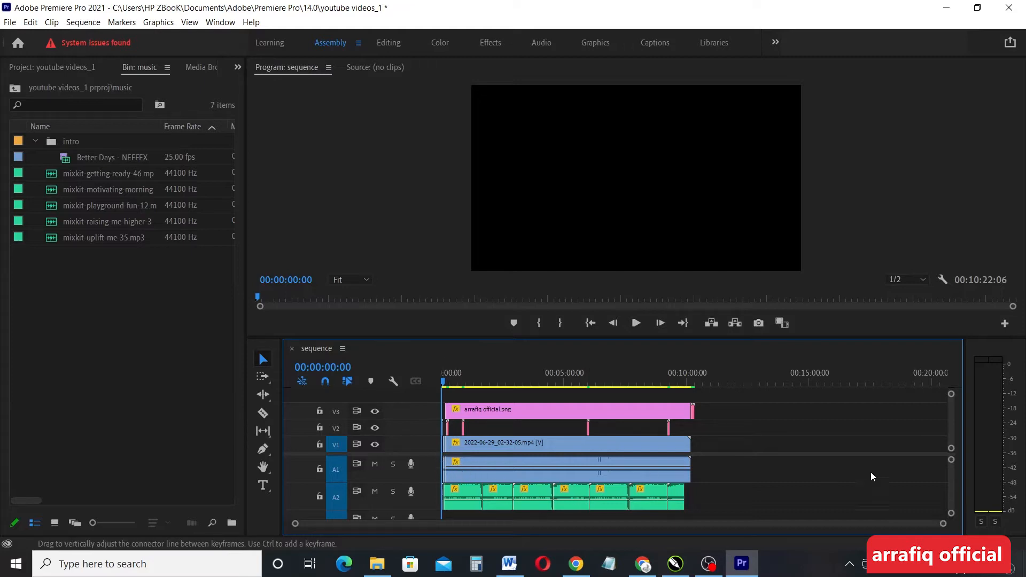
pyautogui.moveTo(951, 460); pyautogui.dragTo(950, 475)
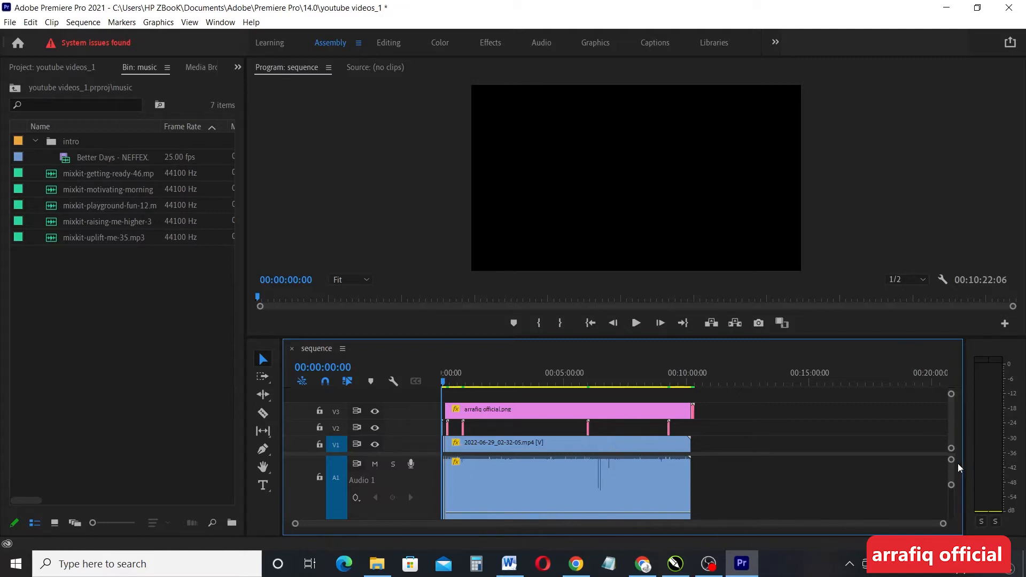
pyautogui.moveTo(951, 486); pyautogui.dragTo(948, 520)
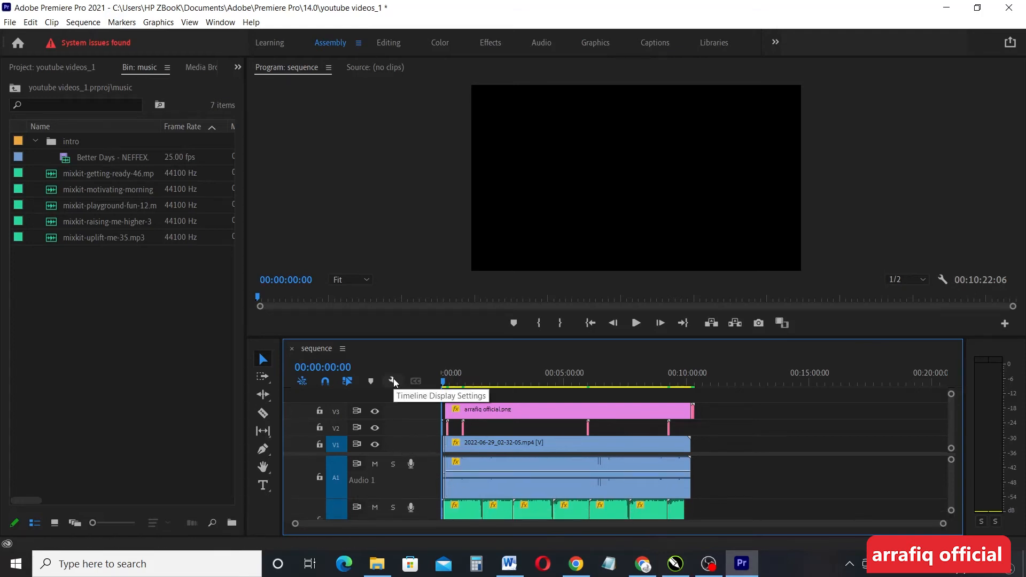
# Enter 30 in the timecode's frames field to reach 00:00:01:10 and show the ARRAFIQ OFFICIAL logo
pyautogui.click(341, 349)
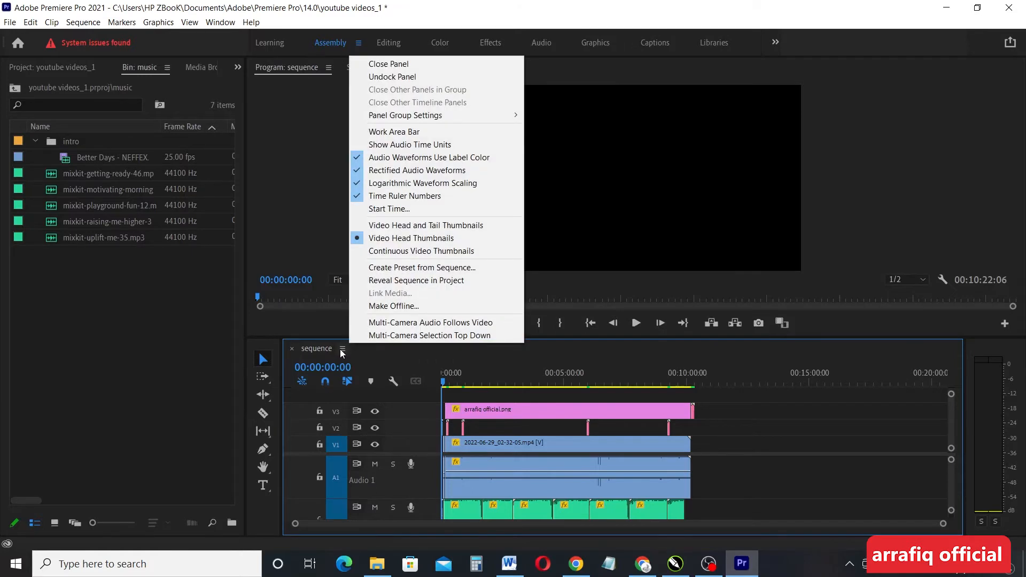
pyautogui.click(386, 360)
pyautogui.click(385, 361)
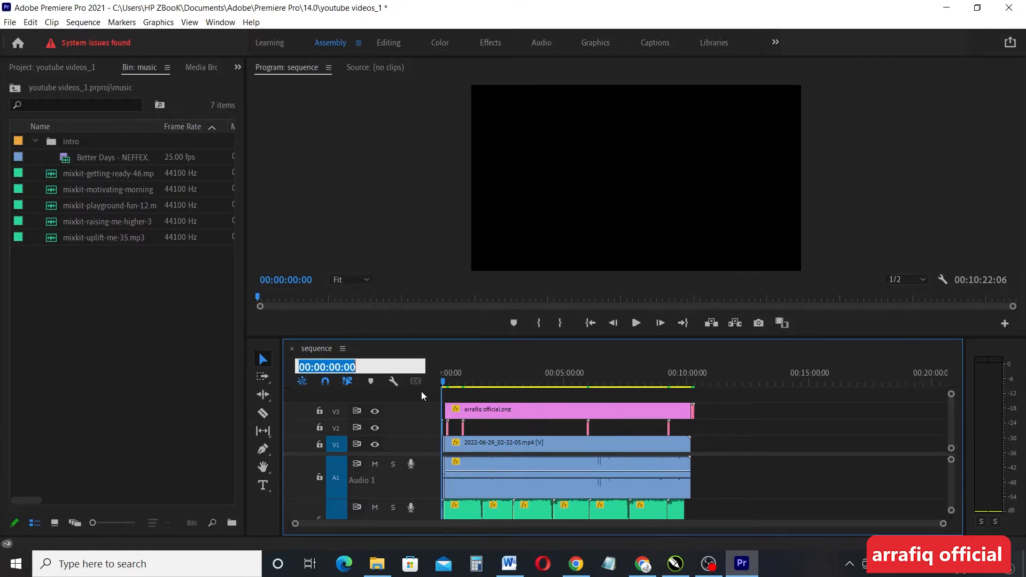
pyautogui.click(437, 357)
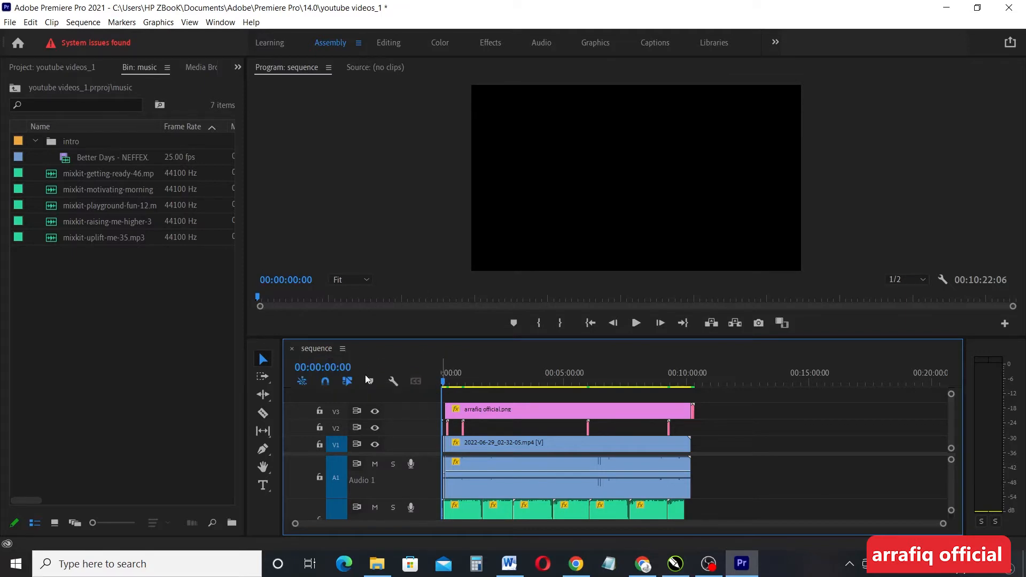
pyautogui.click(348, 366)
pyautogui.click(350, 367)
pyautogui.moveTo(356, 367); pyautogui.dragTo(345, 367)
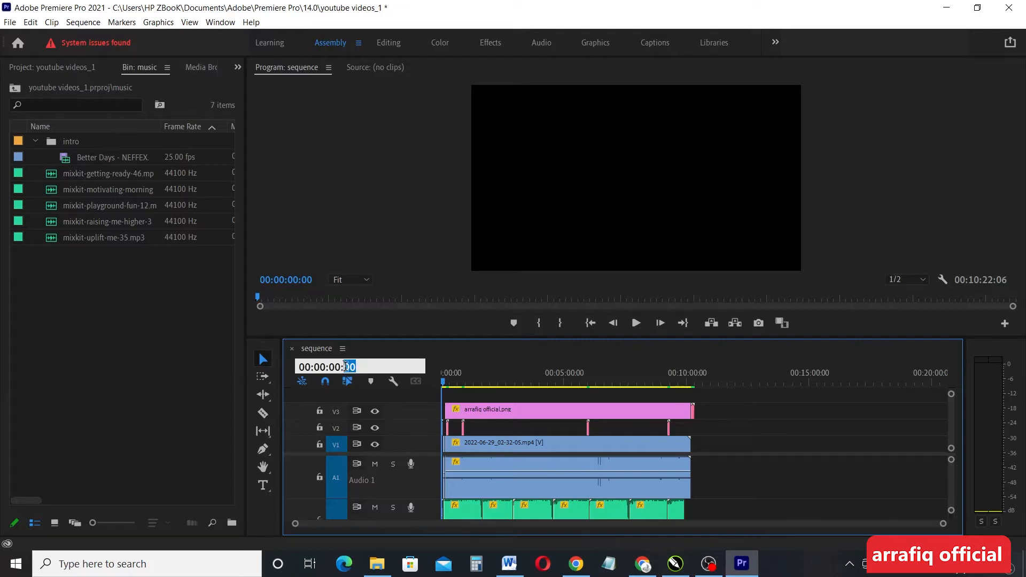
pyautogui.write('3')
pyautogui.press('Return')
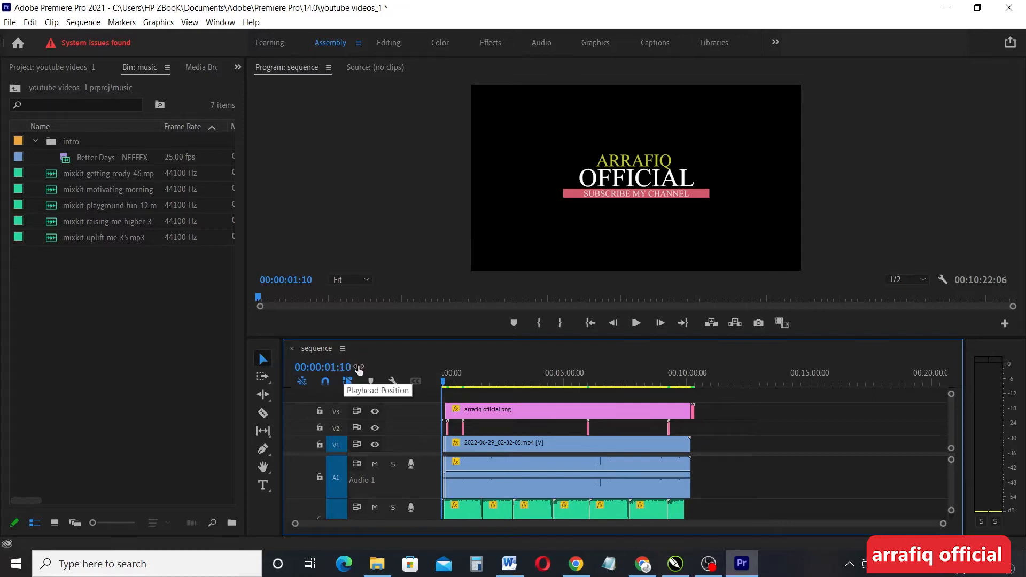
# Jump the playhead to 00:05:00:00, then drag it back to 00:00:00:00
pyautogui.click(443, 383)
pyautogui.click(314, 368)
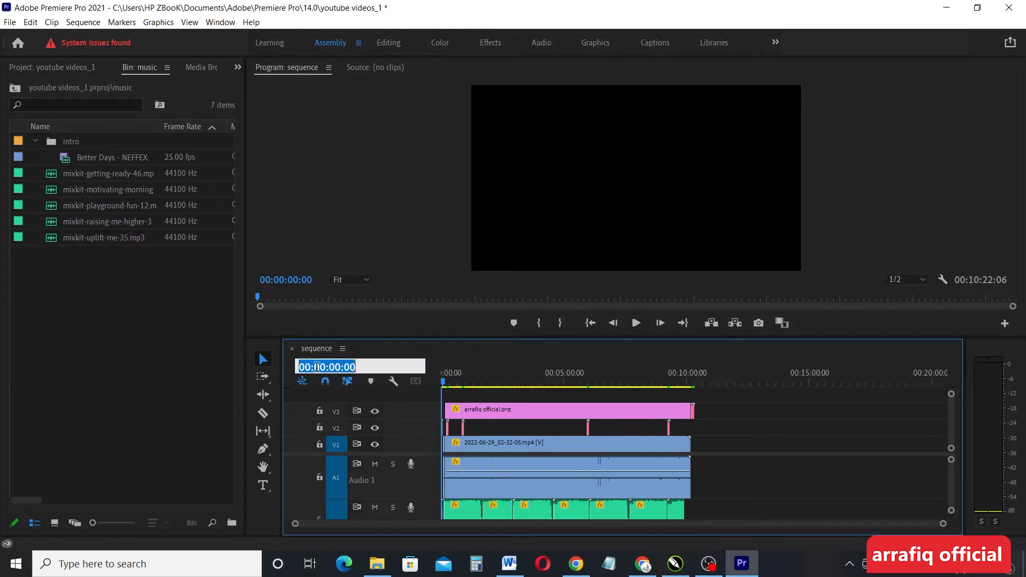
pyautogui.moveTo(326, 368); pyautogui.dragTo(315, 367)
pyautogui.write('5')
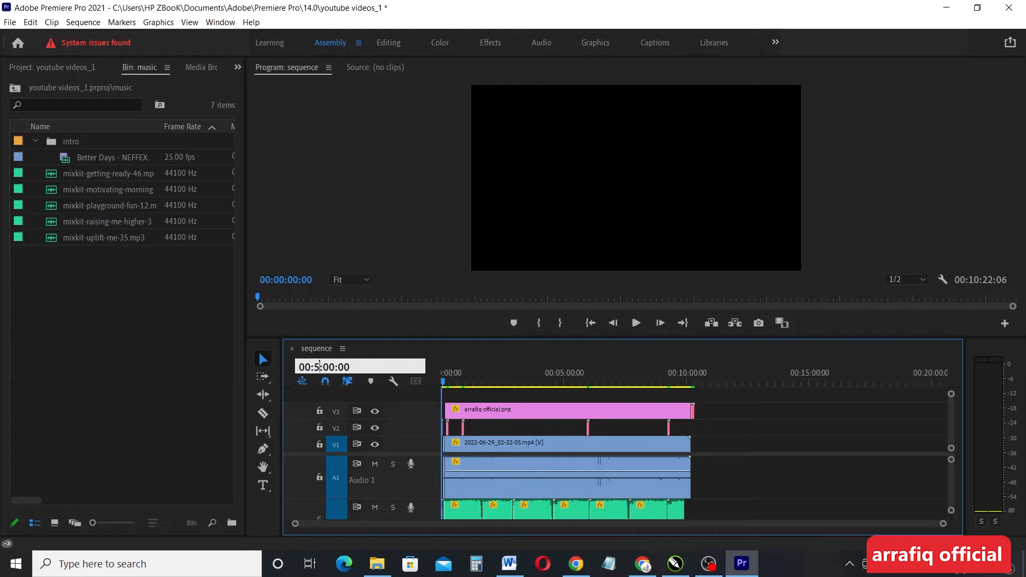
pyautogui.press('Return')
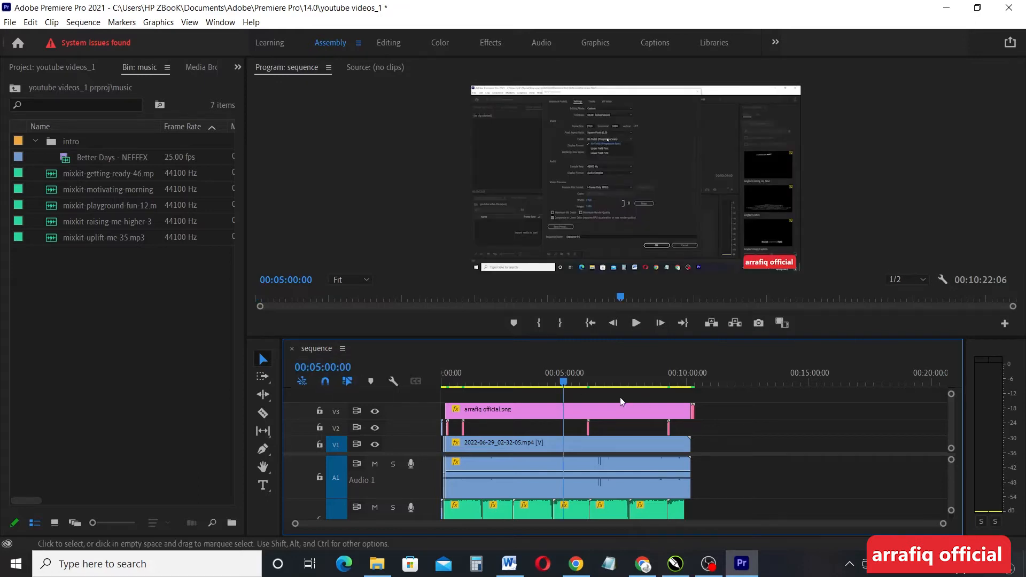
pyautogui.moveTo(565, 379); pyautogui.dragTo(486, 383)
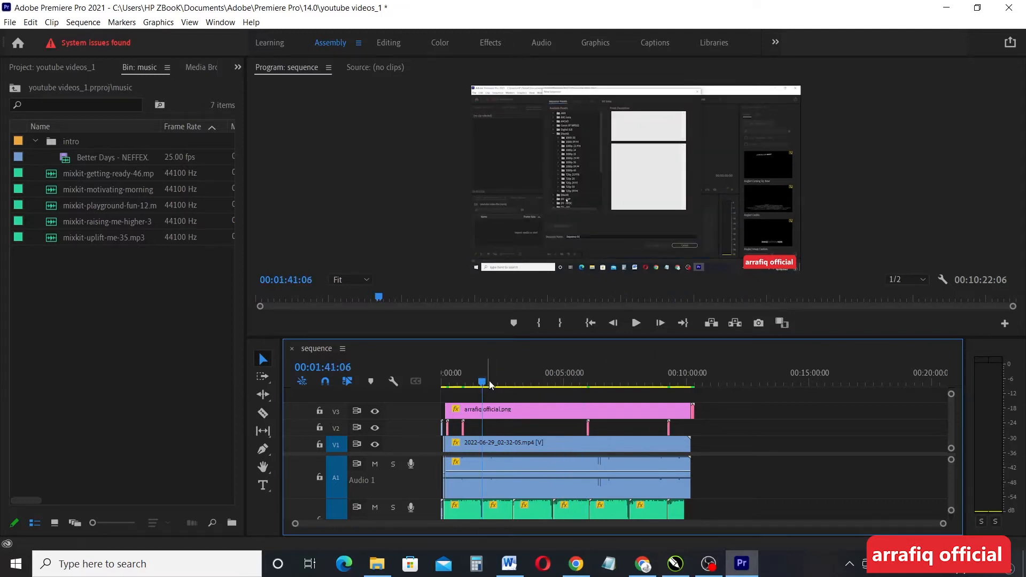
pyautogui.moveTo(483, 384); pyautogui.dragTo(423, 383)
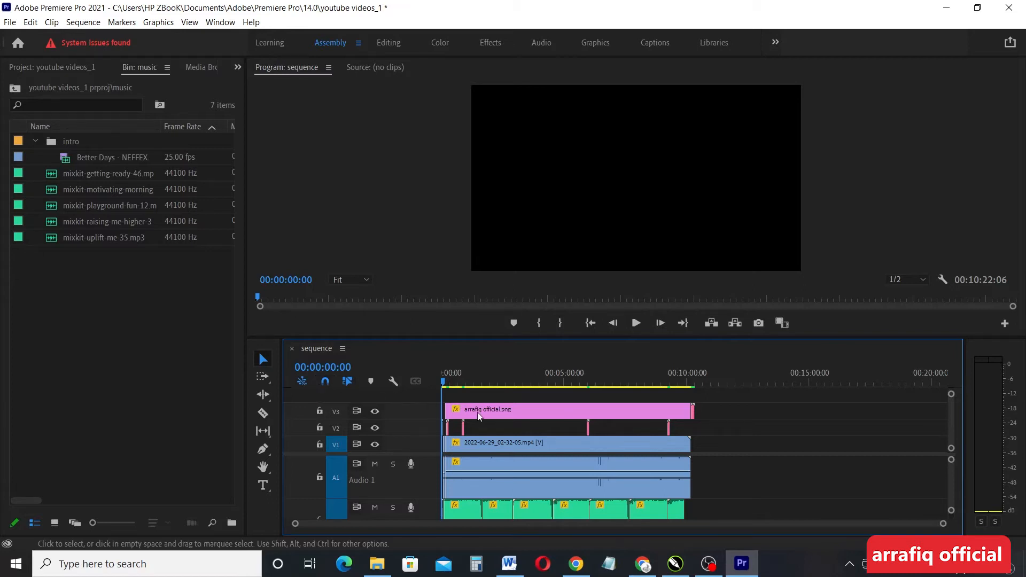
# Turn off snapping and shrink the audio track heights so A1–A3 and Mix fit
pyautogui.click(328, 384)
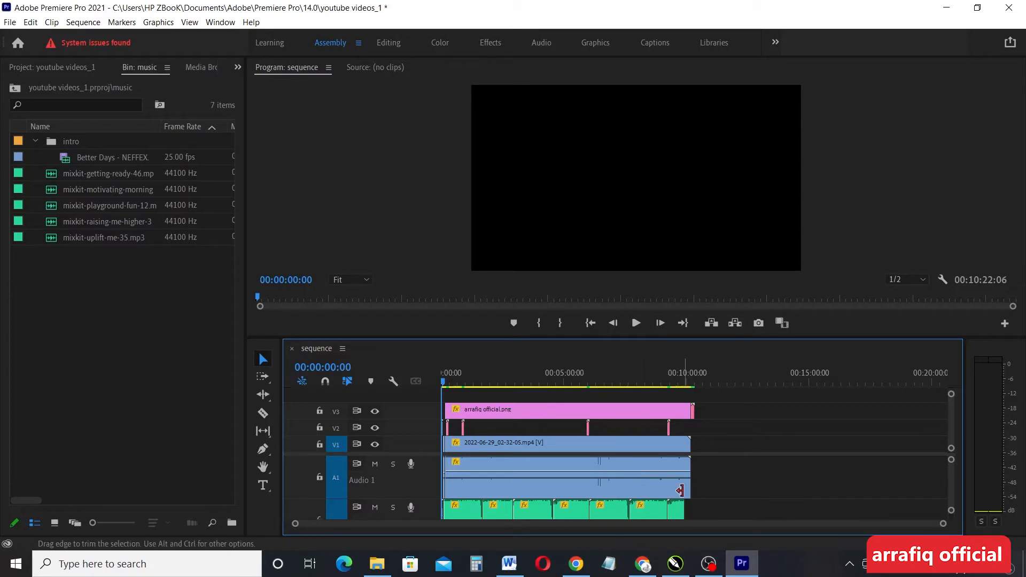
pyautogui.moveTo(951, 475); pyautogui.dragTo(948, 492)
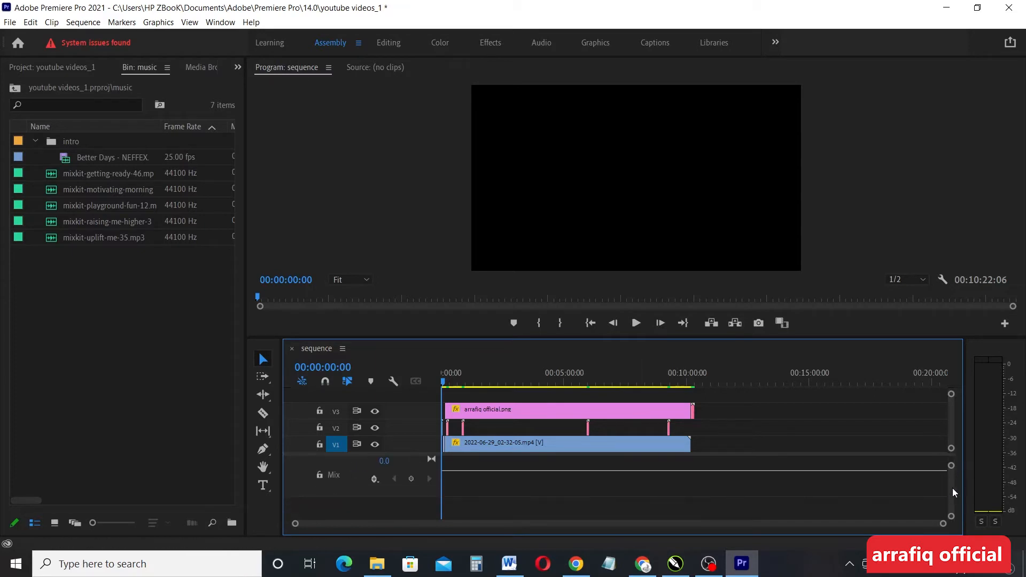
pyautogui.scroll(3, 952, 489)
pyautogui.scroll(-1, 949, 501)
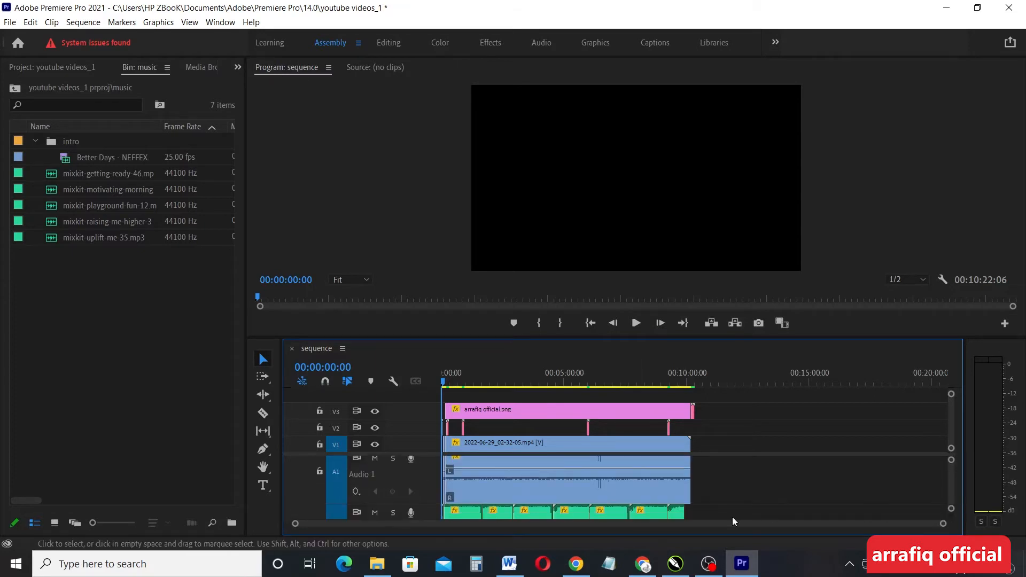
# Try sliding the short music piece on A2 right and back, then undo the move
pyautogui.click(677, 515)
pyautogui.moveTo(951, 460); pyautogui.dragTo(949, 454)
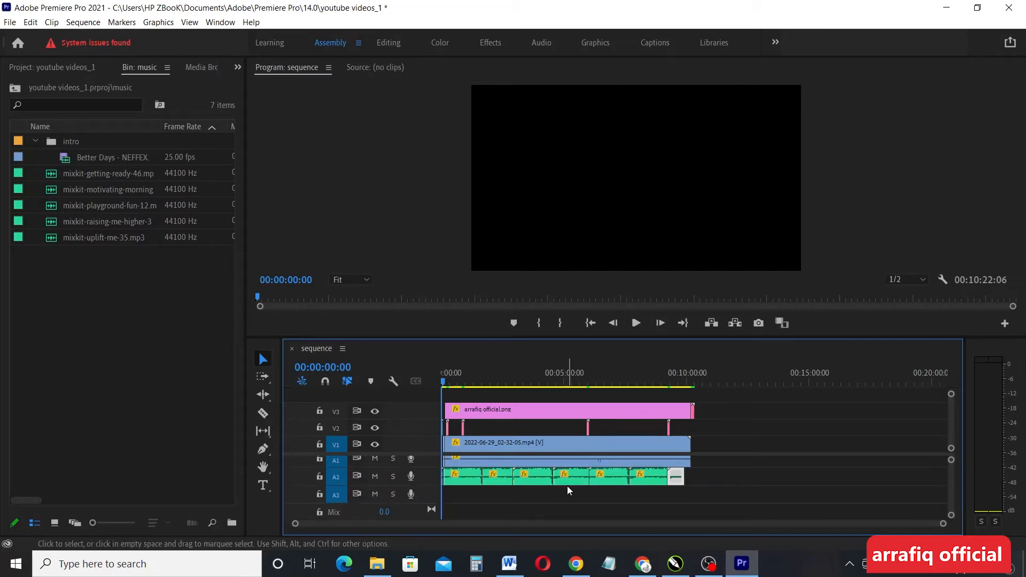
pyautogui.moveTo(677, 478); pyautogui.dragTo(748, 479)
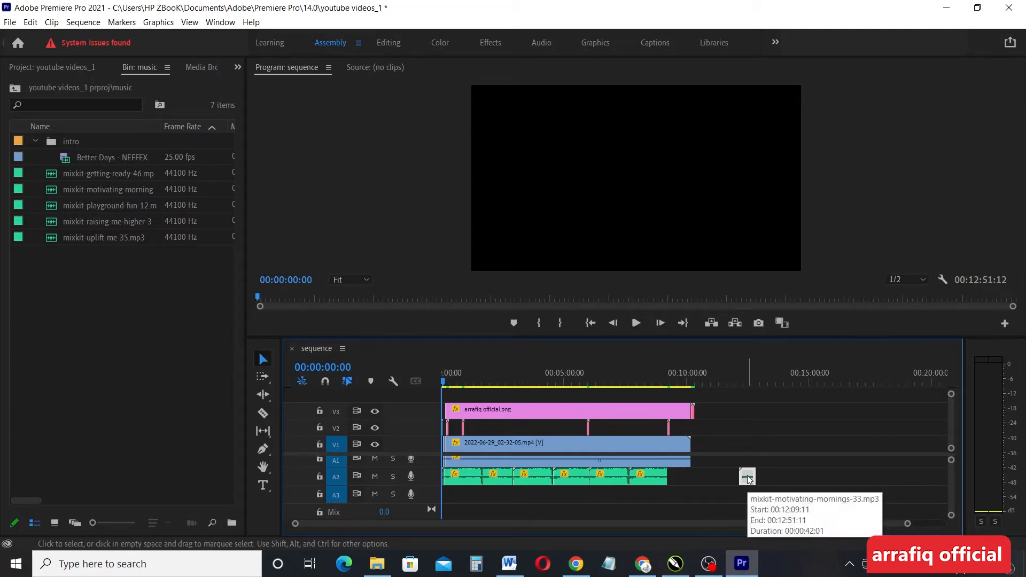
pyautogui.moveTo(749, 479); pyautogui.dragTo(677, 482)
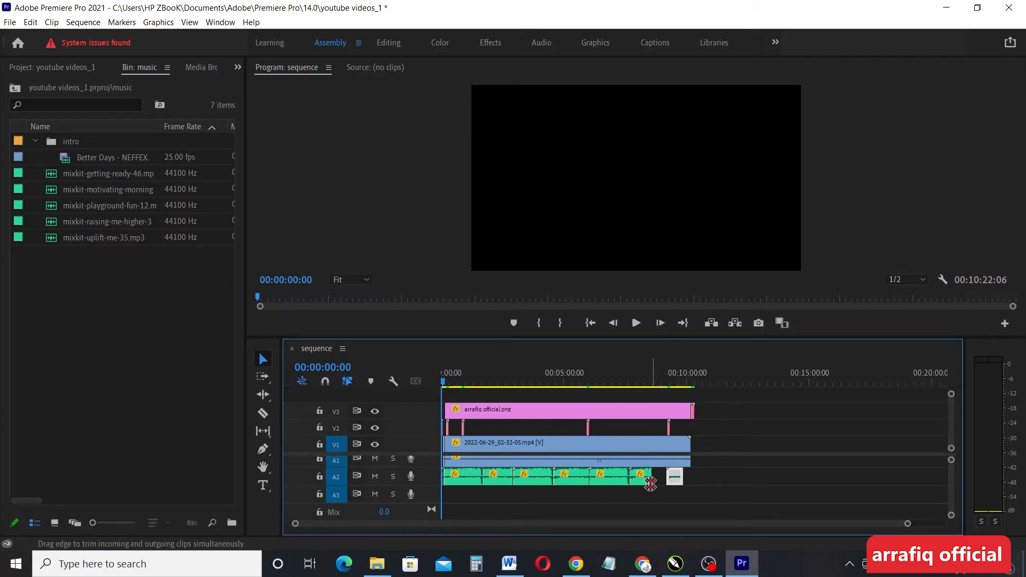
pyautogui.hotkey('ctrl', 'z')
pyautogui.hotkey('ctrl', 'z')
pyautogui.hotkey('ctrl', 'z')
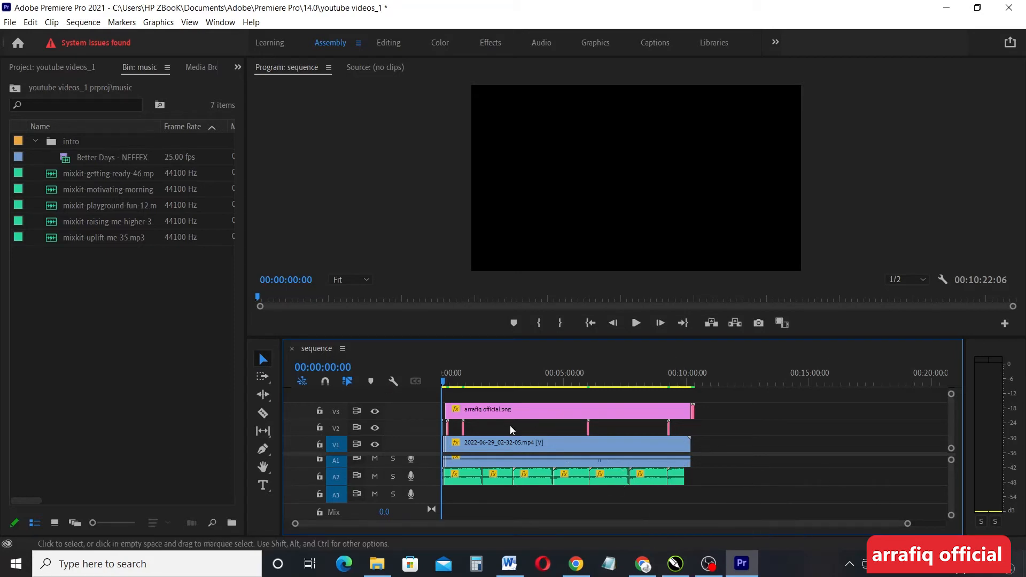
# With snapping on, slide the last A2 music clip toward the video's end and select its edit point
pyautogui.click(327, 381)
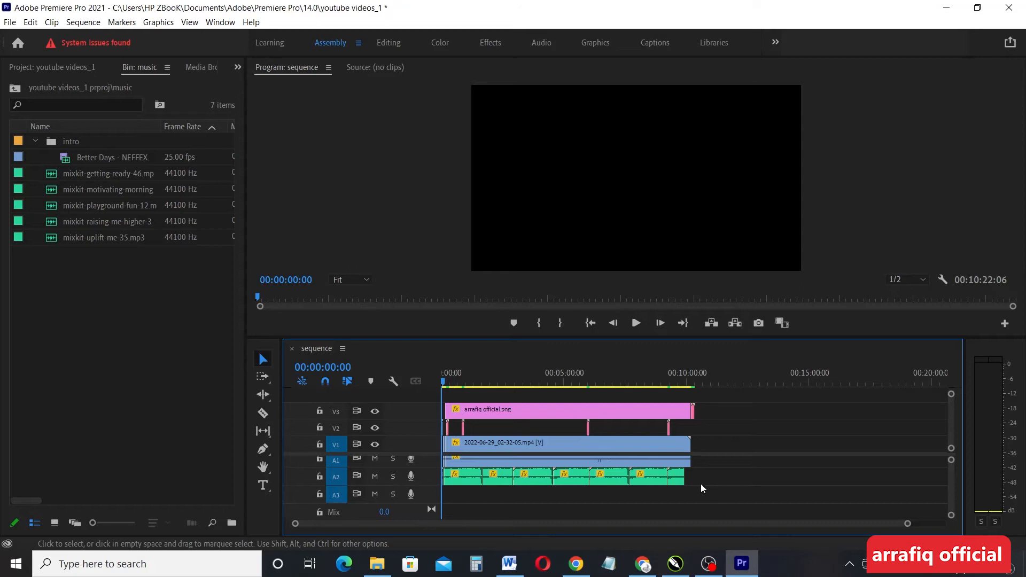
pyautogui.moveTo(677, 476)
pyautogui.mouseDown()
pyautogui.moveTo(699, 476)
pyautogui.moveTo(673, 479)
pyautogui.mouseUp()
pyautogui.doubleClick(673, 479)
pyautogui.click(764, 479)
pyautogui.moveTo(676, 481)
pyautogui.mouseDown()
pyautogui.moveTo(691, 482)
pyautogui.moveTo(673, 482)
pyautogui.moveTo(682, 478)
pyautogui.mouseUp()
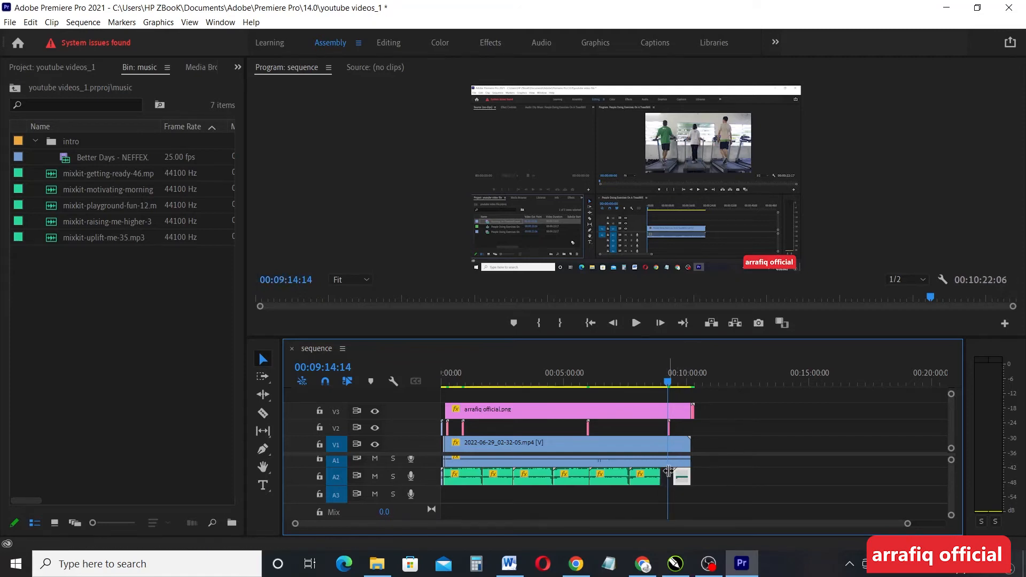
# Delete the empty gap on A2 and add a sequence marker at 00:09:14:14
pyautogui.click(666, 474)
pyautogui.press('Delete')
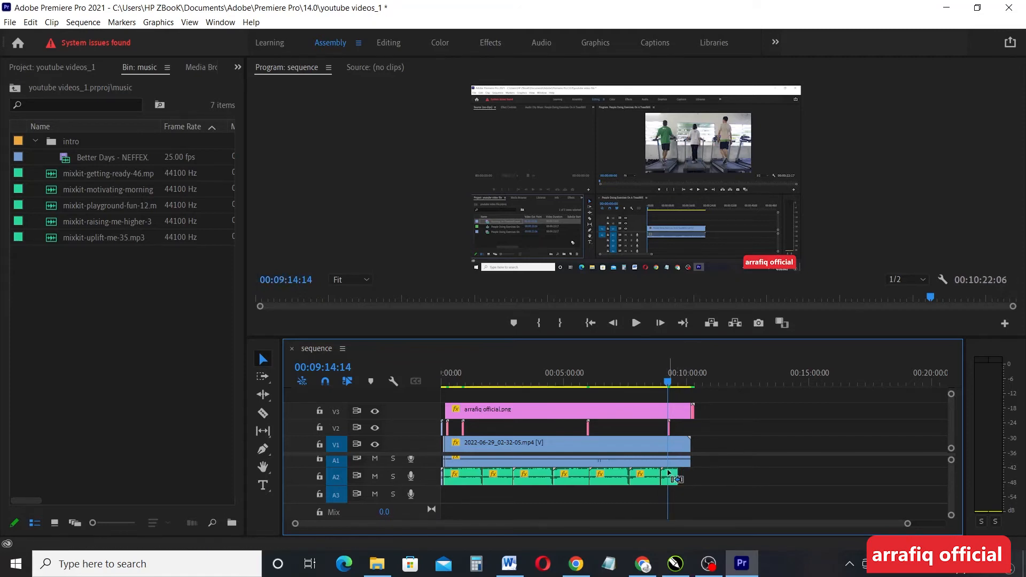
pyautogui.click(371, 381)
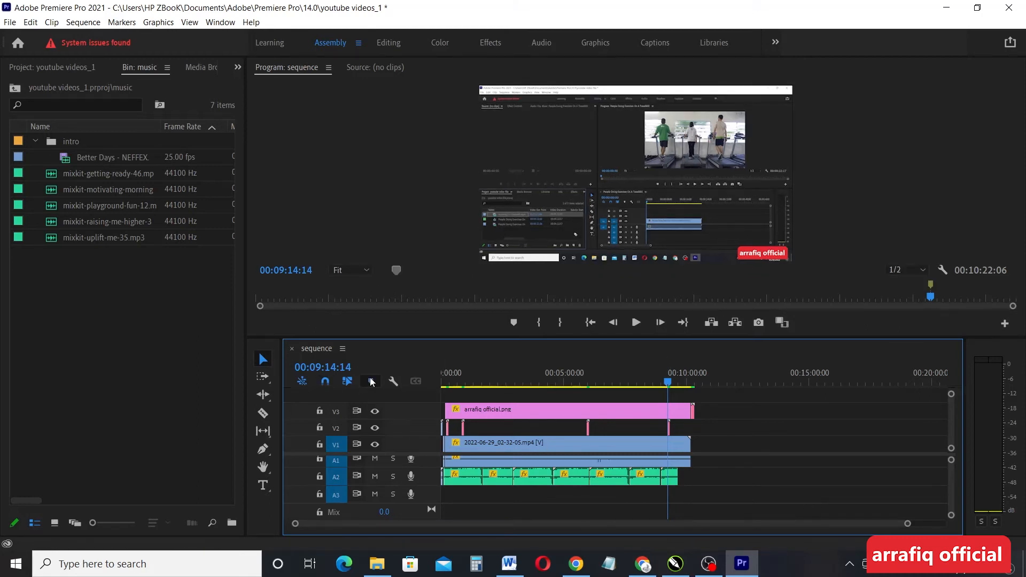
# Add markers on the logo clip at 00:10:04:12 and 00:09:25:08
pyautogui.moveTo(669, 382); pyautogui.dragTo(629, 381)
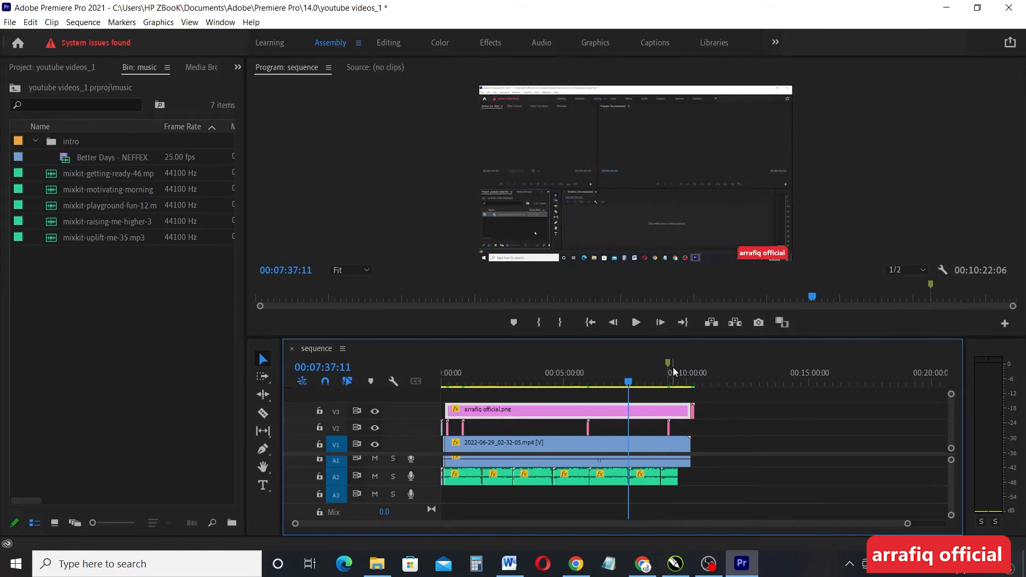
pyautogui.moveTo(629, 381); pyautogui.dragTo(686, 384)
pyautogui.click(376, 383)
pyautogui.moveTo(686, 384)
pyautogui.mouseDown()
pyautogui.moveTo(603, 387)
pyautogui.moveTo(672, 387)
pyautogui.mouseUp()
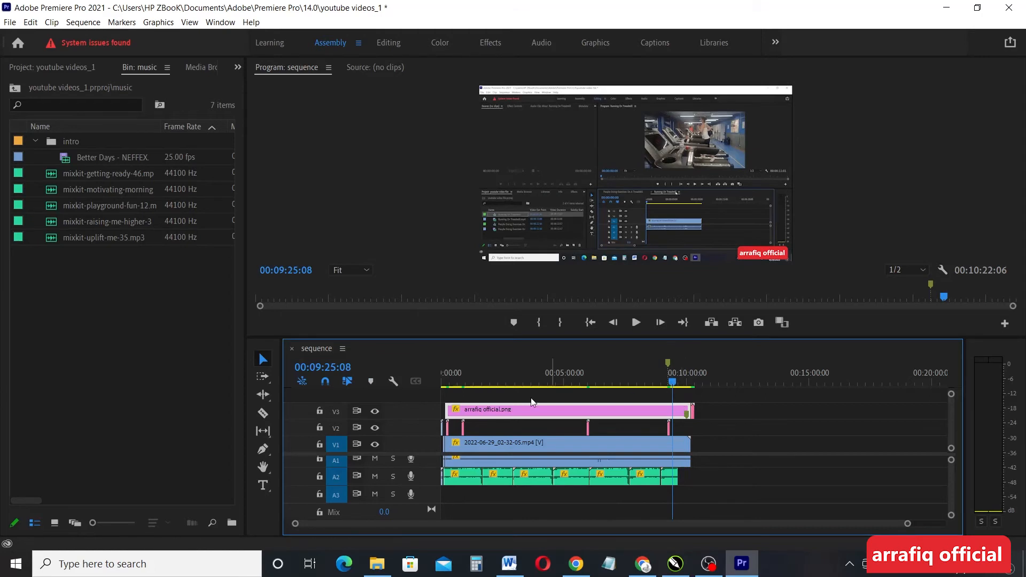
pyautogui.click(374, 382)
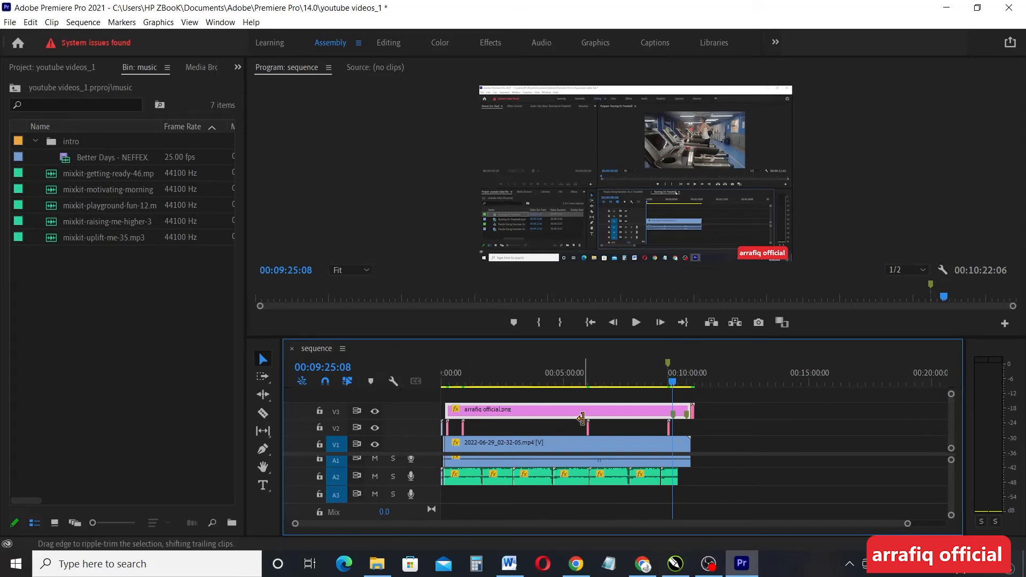
# Undo the last marker, select the arrafiq official.png logo clip, and open the timeline panel menu
pyautogui.hotkey('ctrl', 'z')
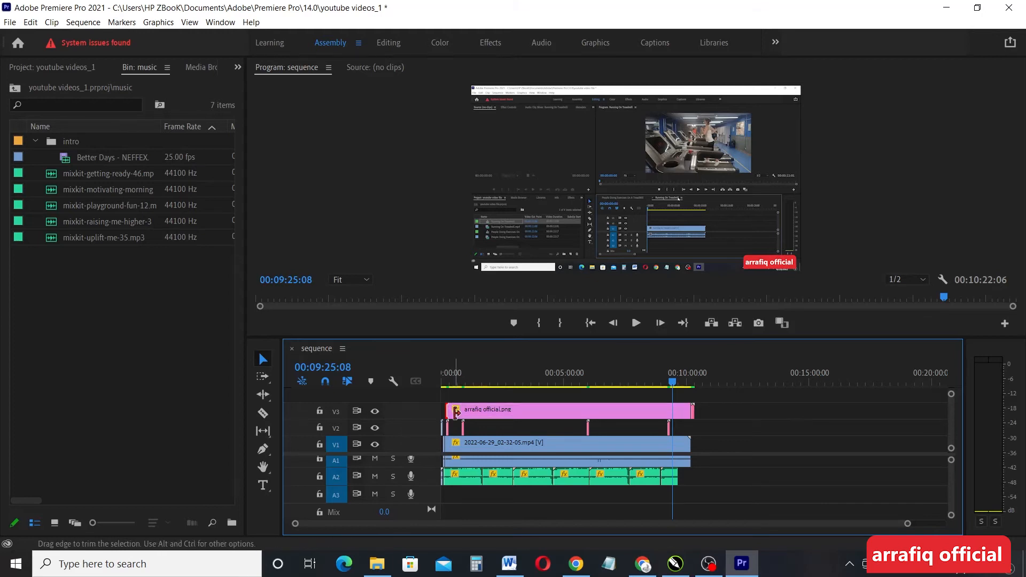
pyautogui.click(483, 416)
pyautogui.click(456, 410)
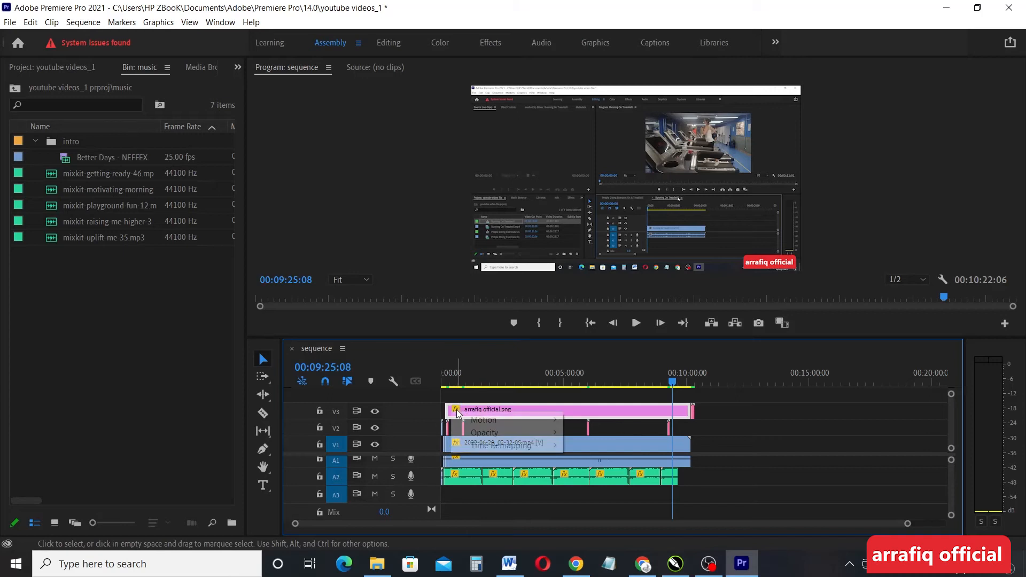
pyautogui.rightClick(449, 413)
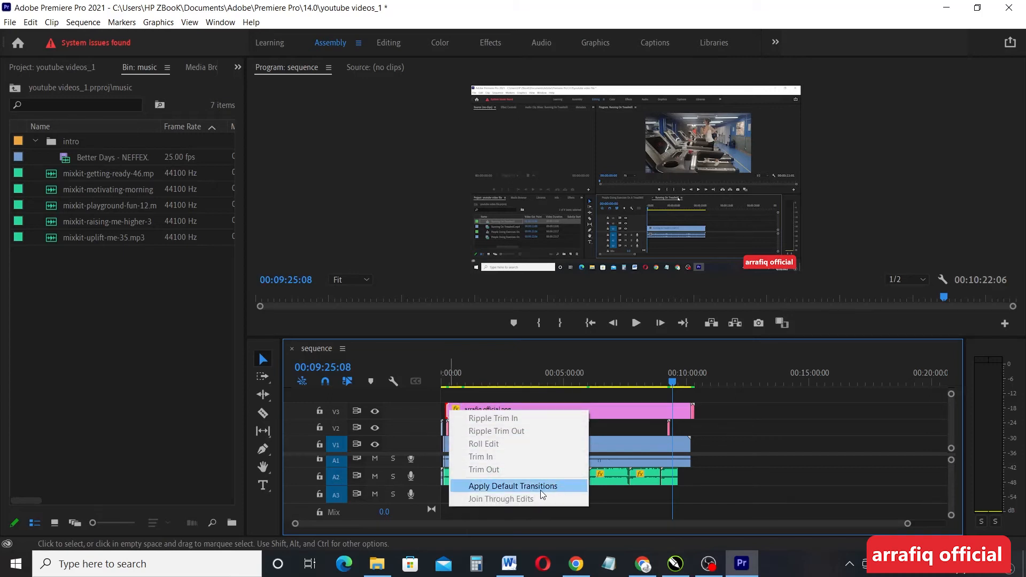
pyautogui.click(753, 436)
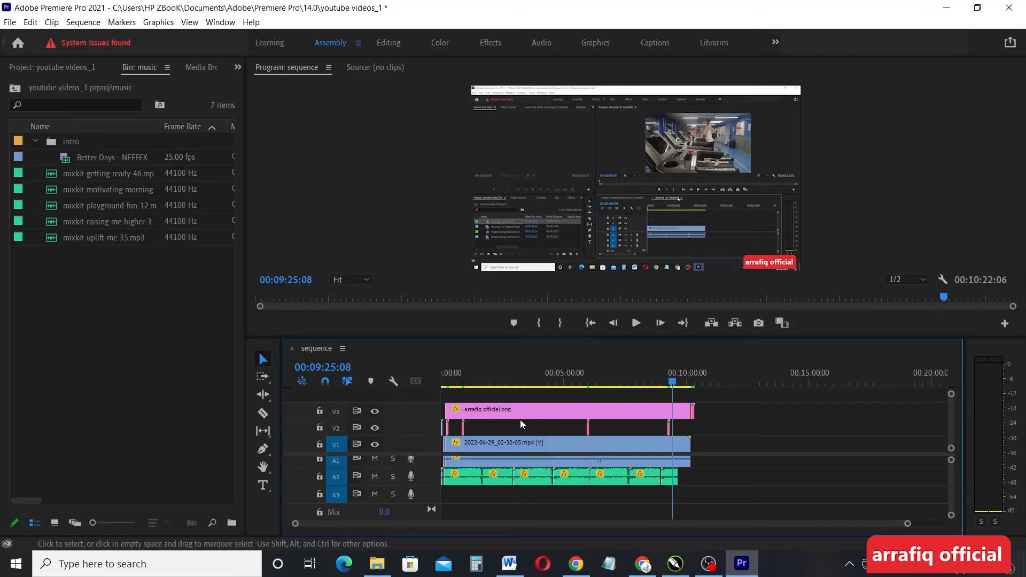
pyautogui.click(461, 409)
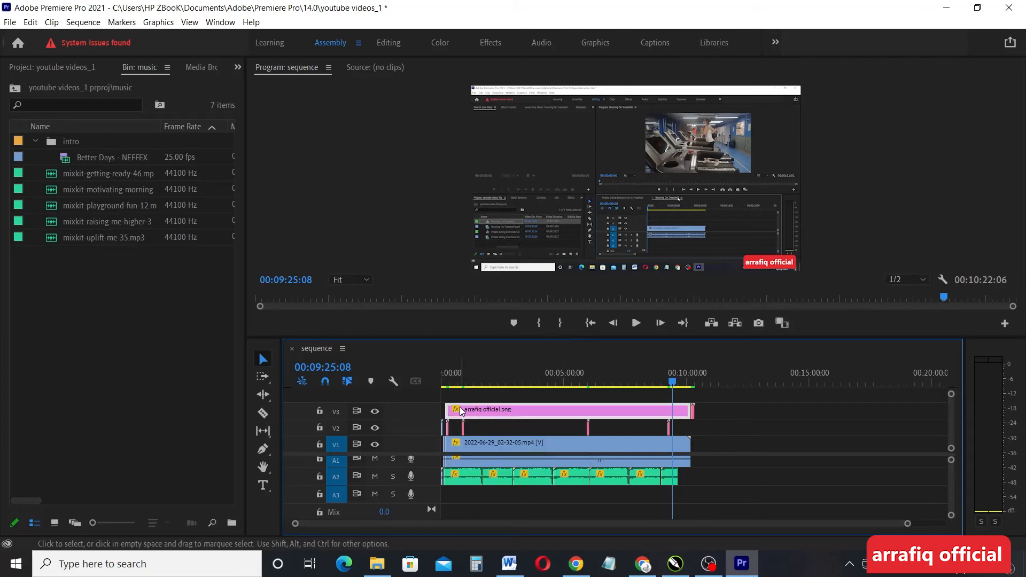
pyautogui.click(343, 349)
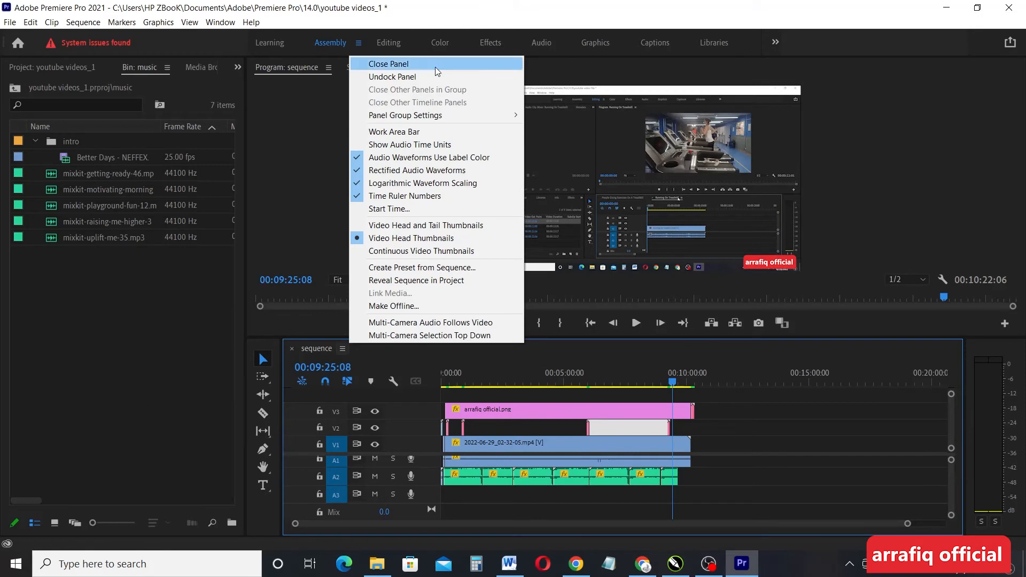
# Show video thumbnails at clip head and tail and return the playhead to the sequence start
pyautogui.click(417, 227)
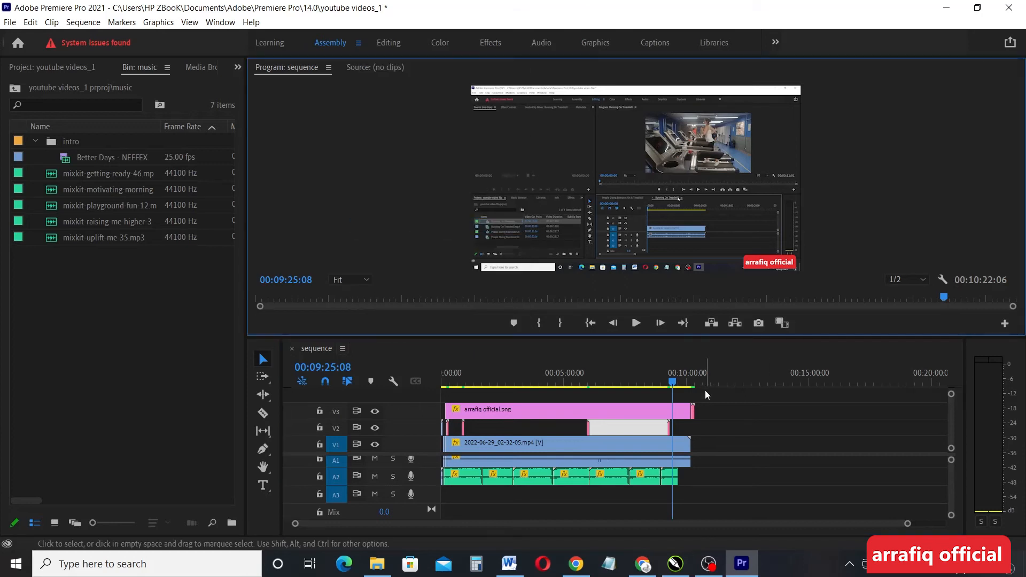
pyautogui.moveTo(674, 384); pyautogui.dragTo(405, 406)
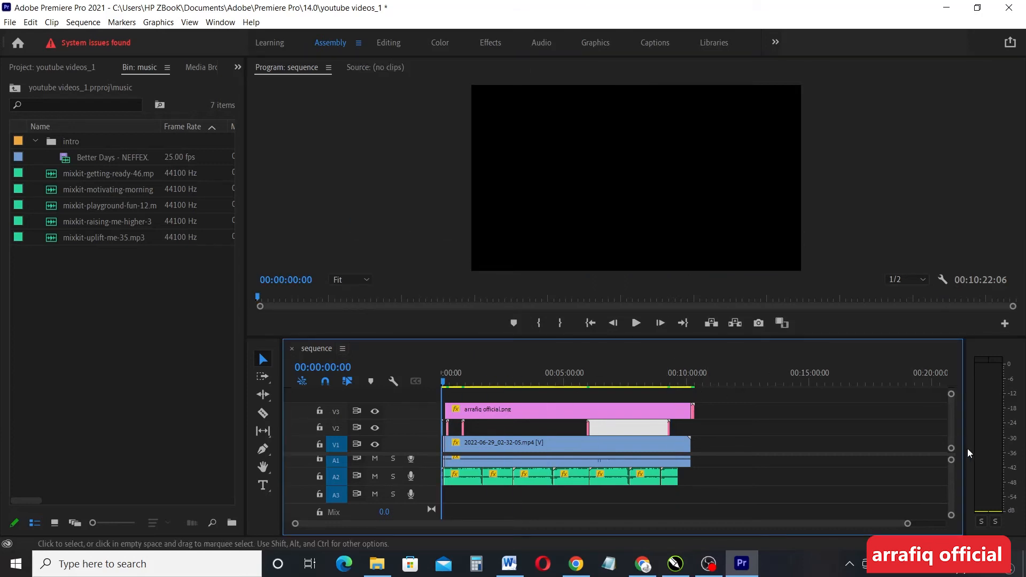
pyautogui.moveTo(953, 453); pyautogui.dragTo(951, 431)
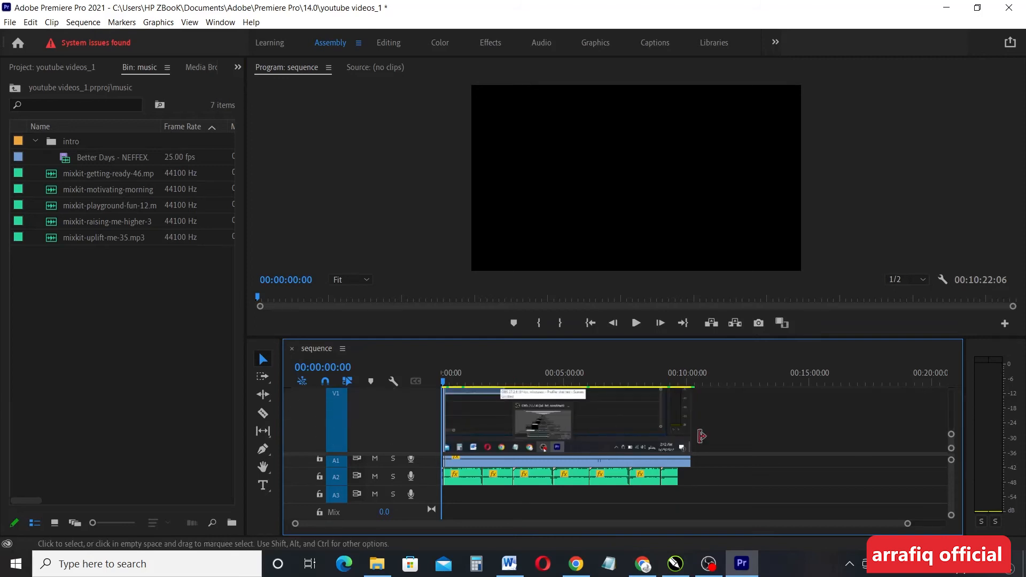
pyautogui.click(514, 518)
pyautogui.hotkey('ctrl', 'a')
# Switch the timeline to Continuous Video Thumbnails and place the playhead at 00:01:21:14
pyautogui.click(342, 350)
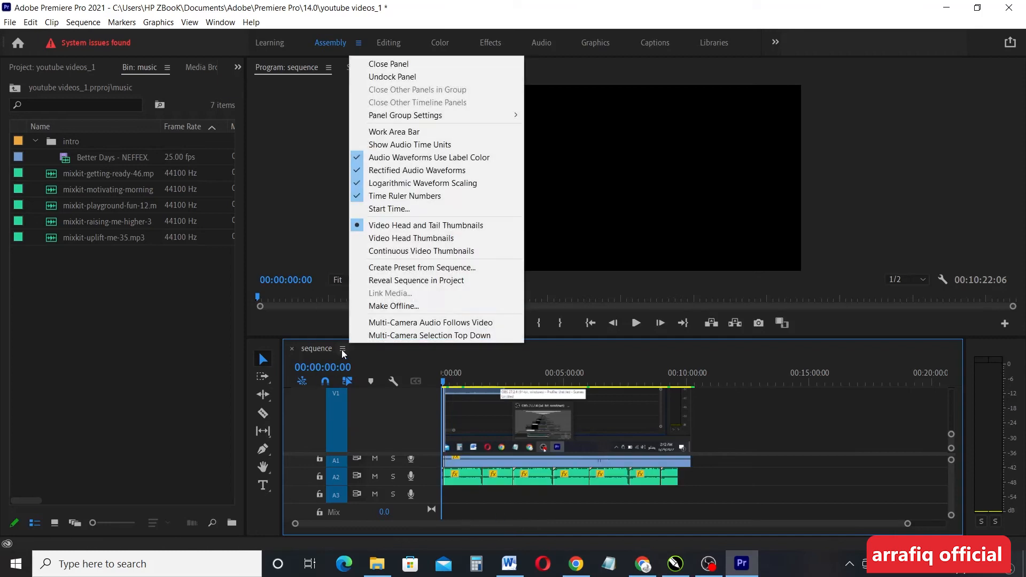
pyautogui.click(427, 238)
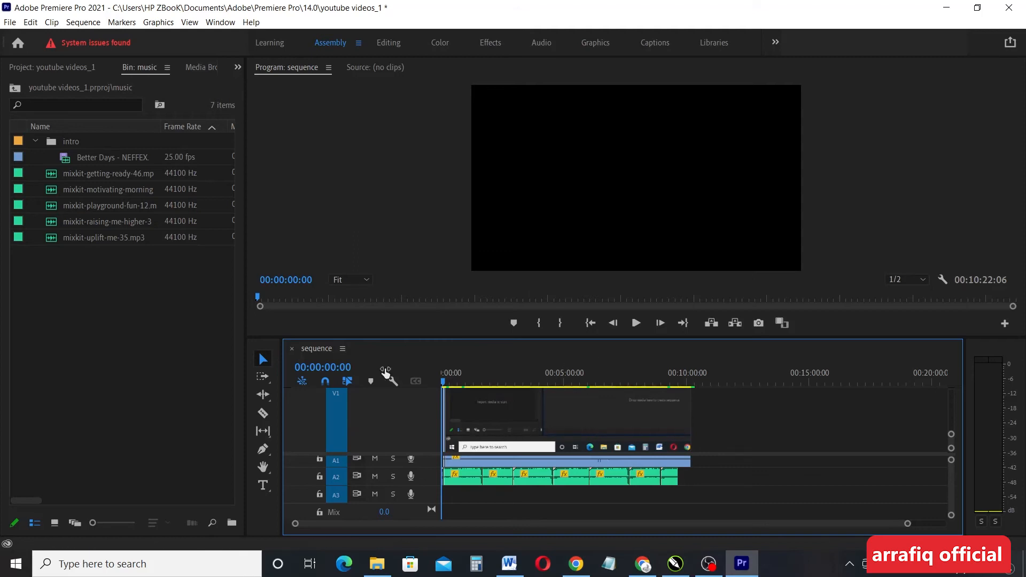
pyautogui.click(343, 349)
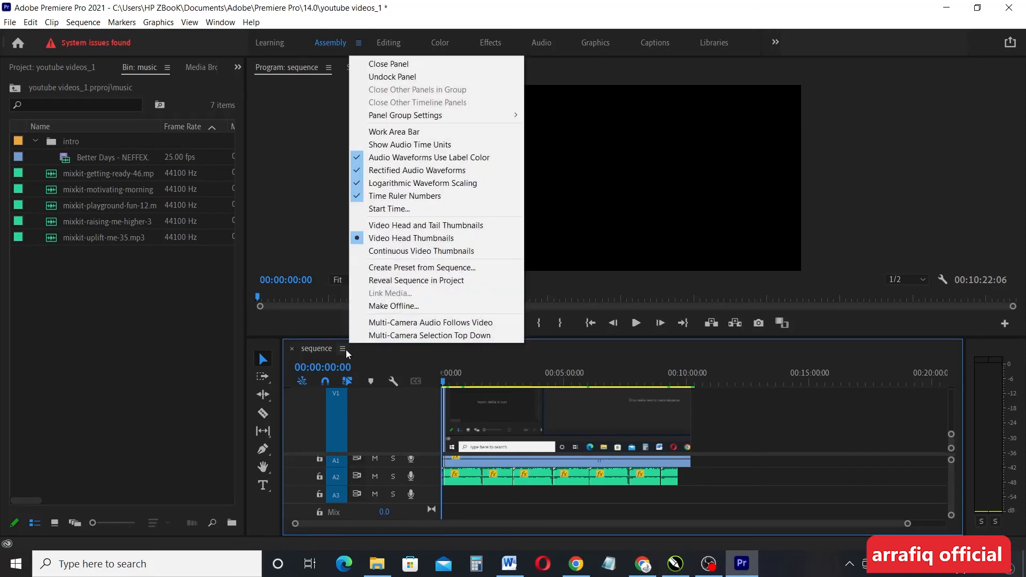
pyautogui.click(432, 250)
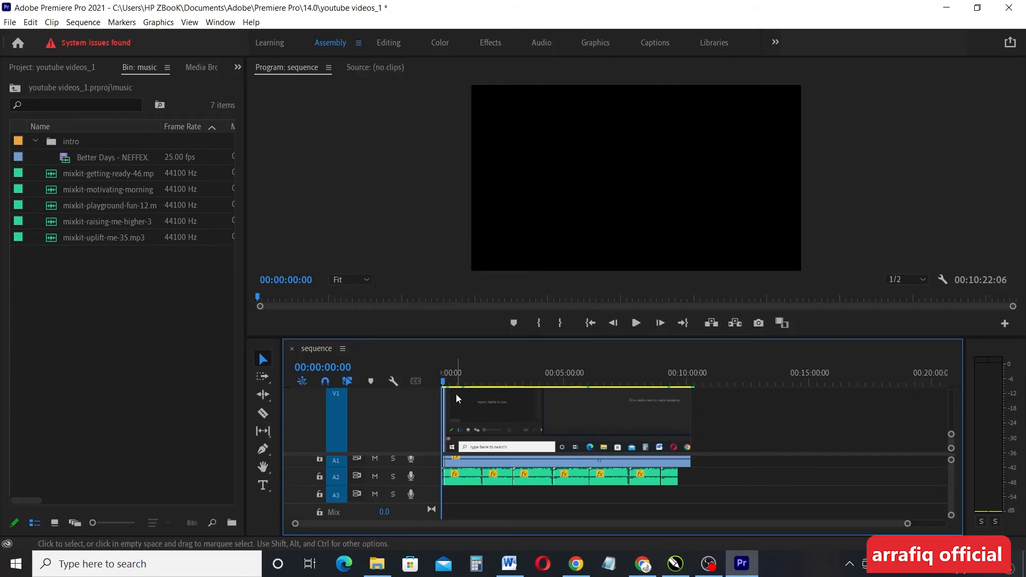
pyautogui.click(474, 381)
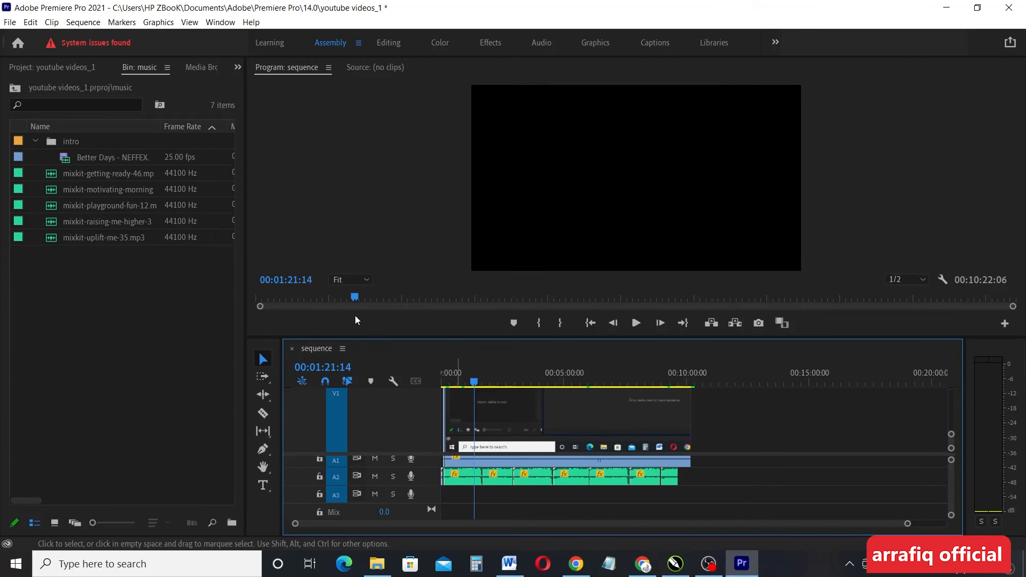
pyautogui.click(342, 348)
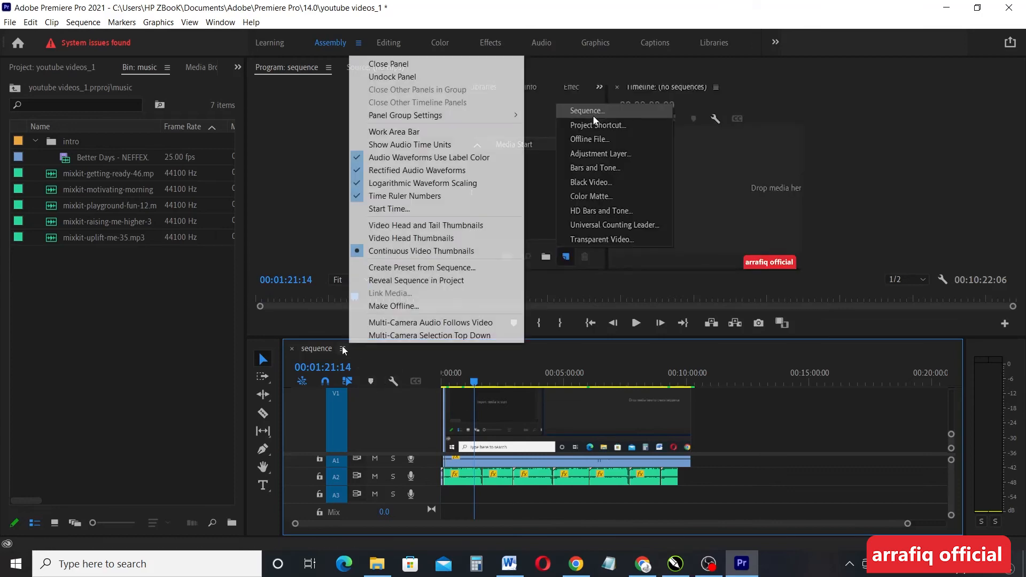
# Move the playhead to 00:08:56:00 and make Video 1 taller so its continuous thumbnails display
pyautogui.click(442, 254)
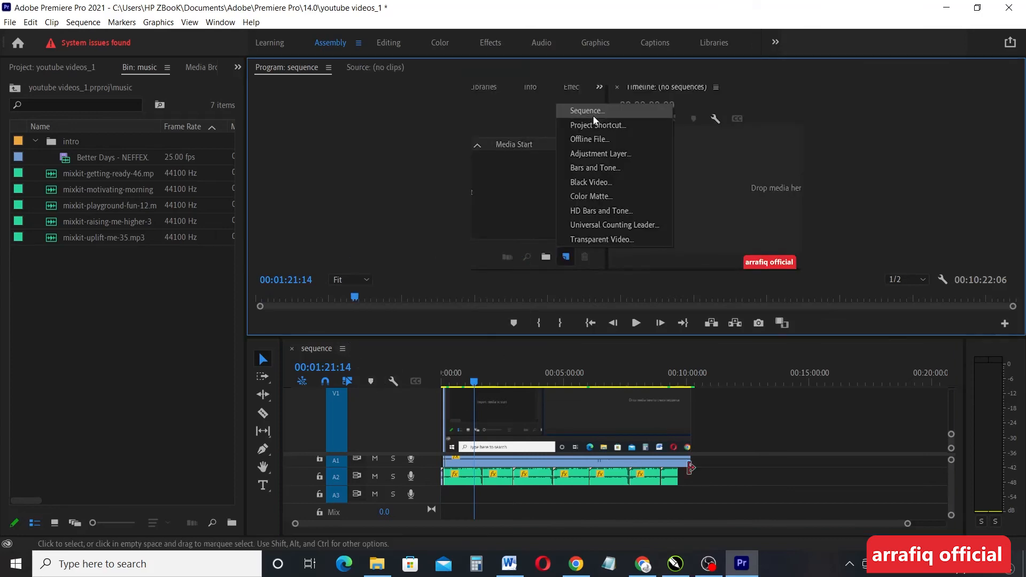
pyautogui.click(652, 446)
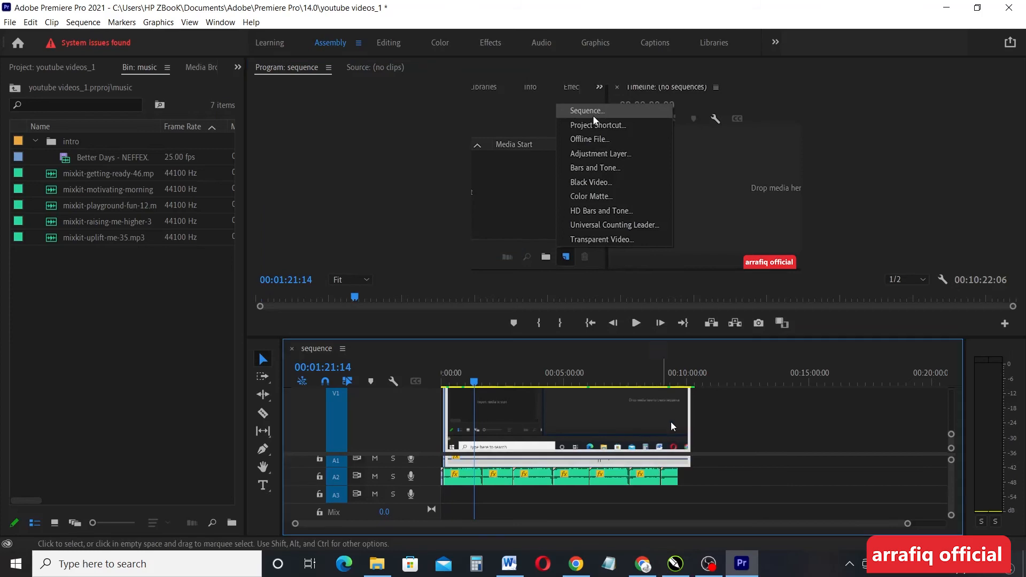
pyautogui.click(740, 428)
pyautogui.click(508, 383)
pyautogui.moveTo(511, 385); pyautogui.dragTo(660, 383)
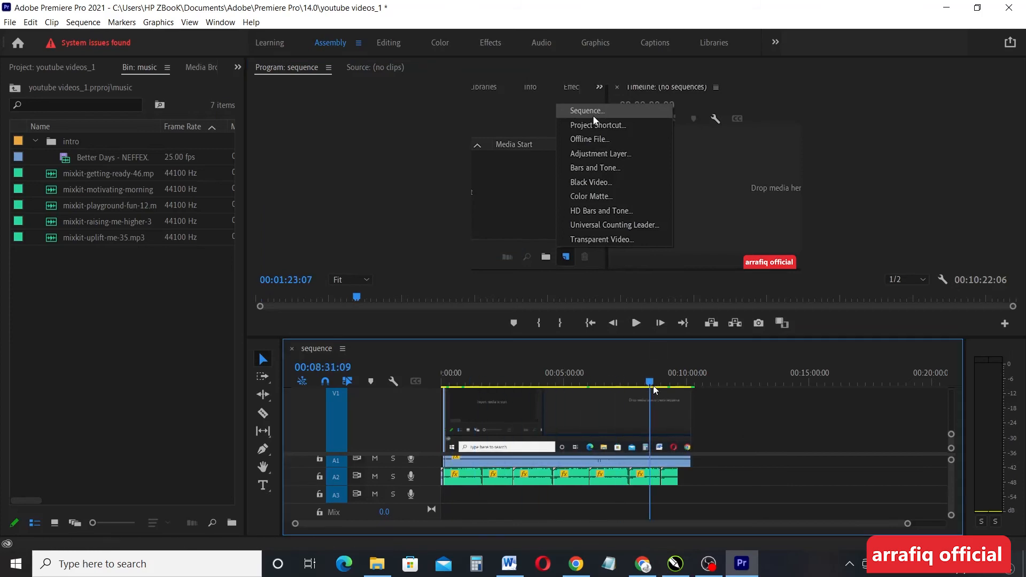
pyautogui.moveTo(951, 436); pyautogui.dragTo(951, 387)
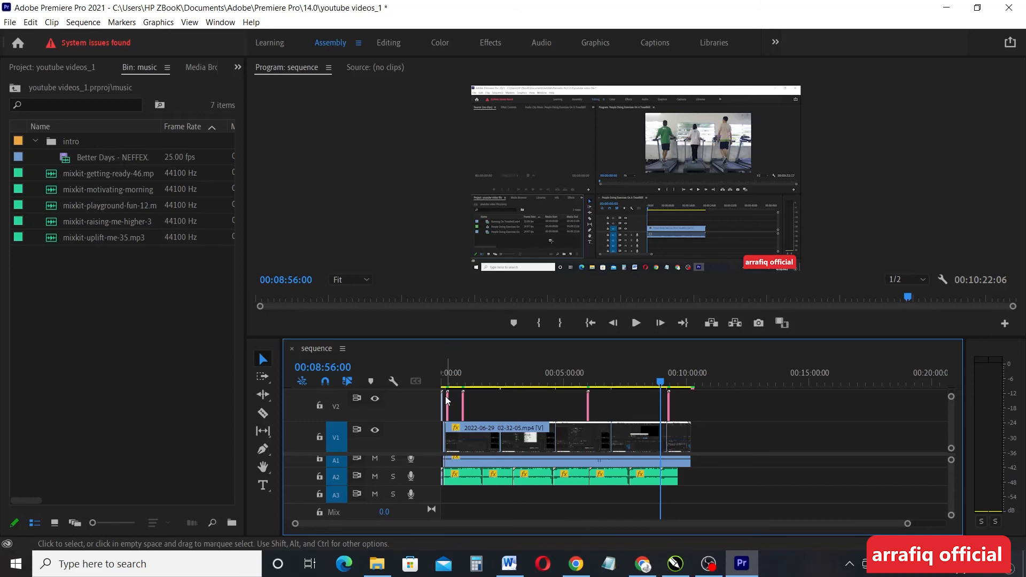
# Nudge the last music clip on track A2 later in the timeline
pyautogui.hotkey('ctrl', 'z')
pyautogui.hotkey('ctrl', 'z')
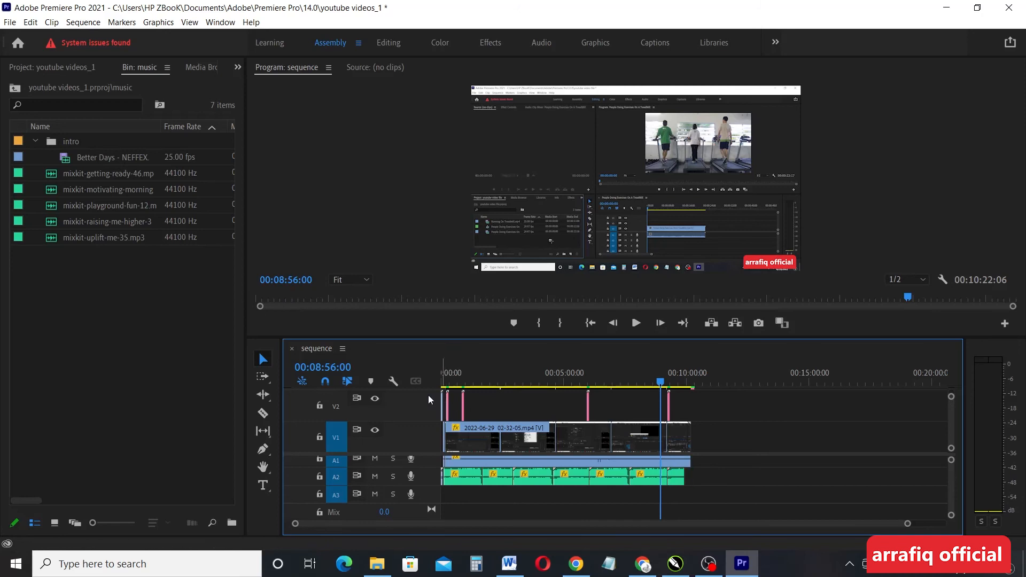
pyautogui.hotkey('ctrl', 'z')
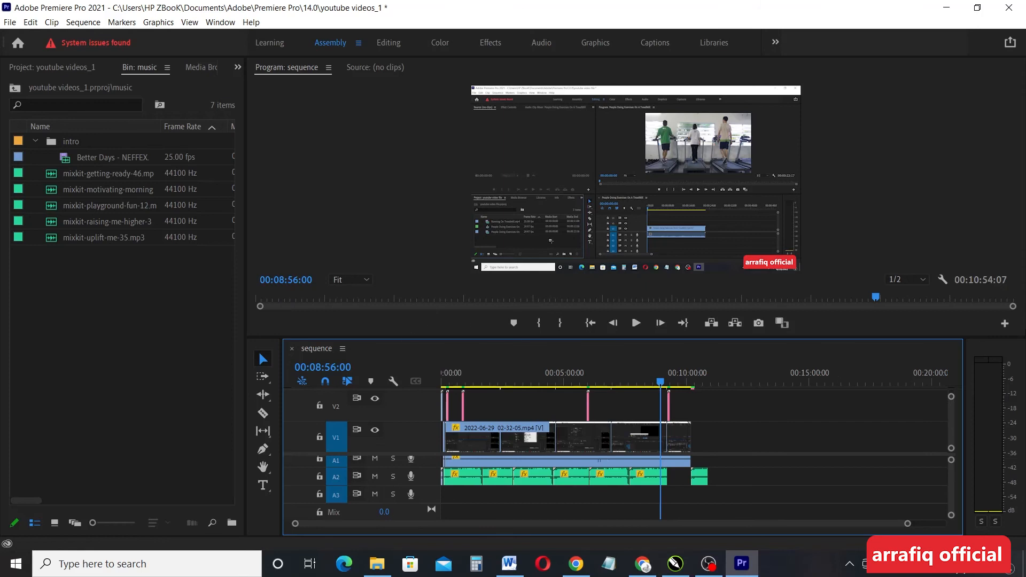
pyautogui.click(343, 350)
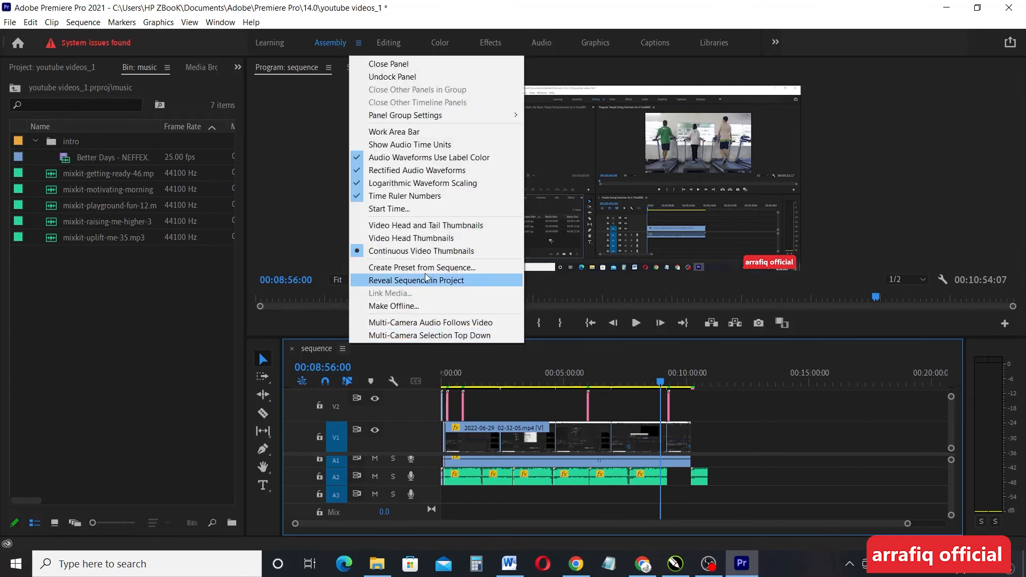
pyautogui.click(358, 344)
# Set the V1 clip to Video Head and Tail Thumbnails and return the playhead to 0
pyautogui.click(343, 348)
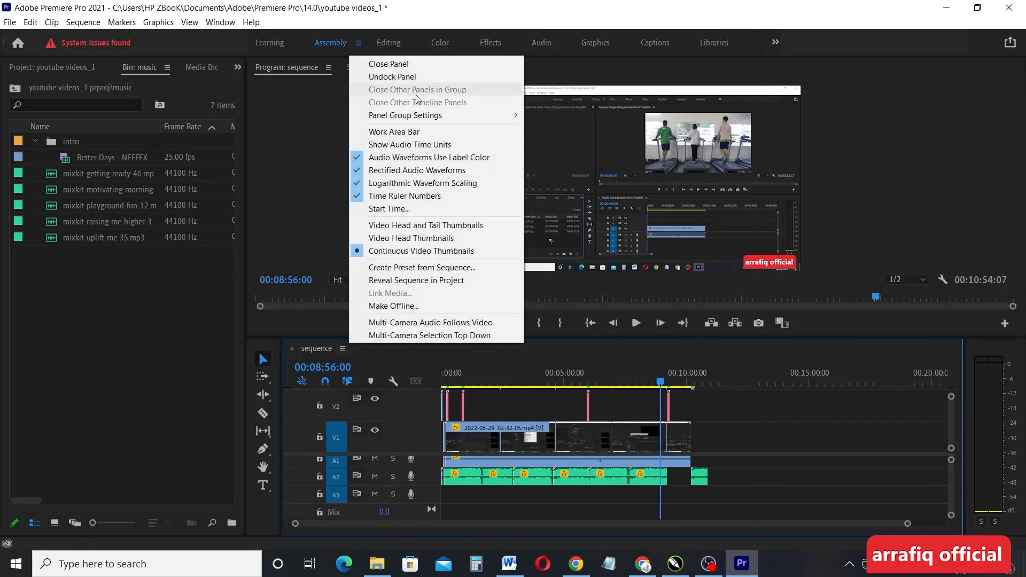
pyautogui.click(406, 239)
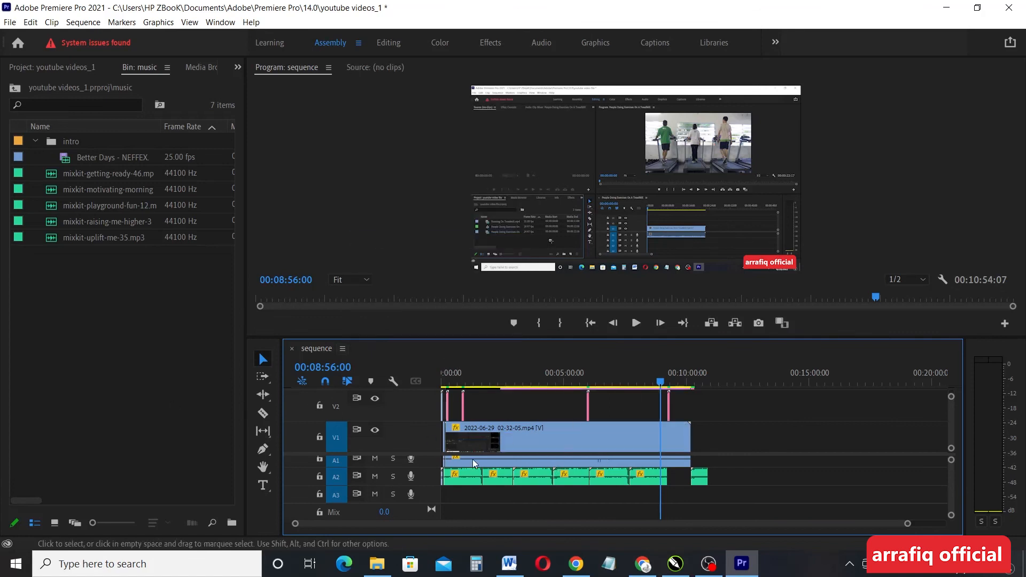
pyautogui.click(343, 349)
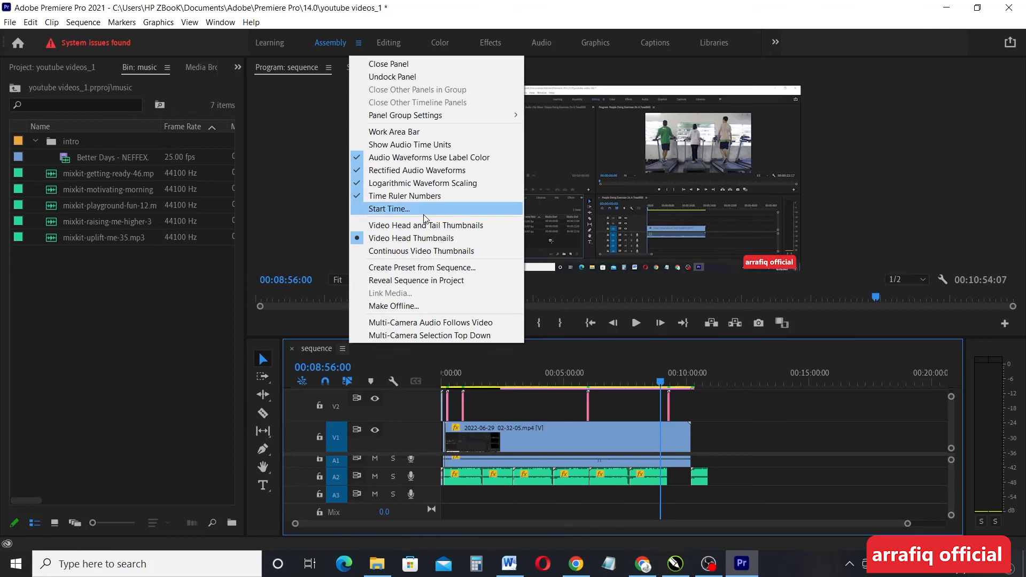
pyautogui.click(435, 227)
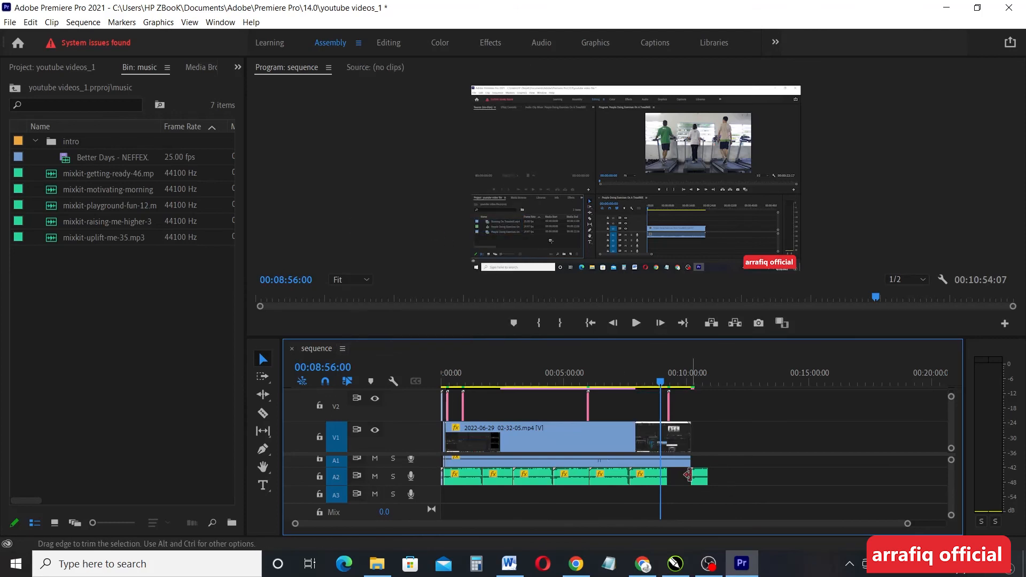
pyautogui.moveTo(662, 380); pyautogui.dragTo(398, 395)
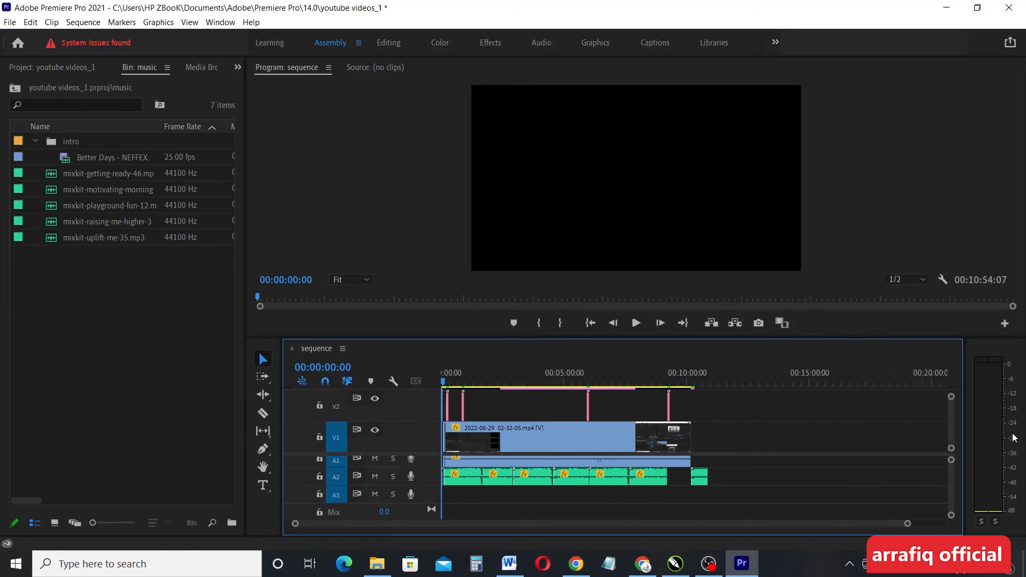
pyautogui.moveTo(951, 399); pyautogui.dragTo(950, 408)
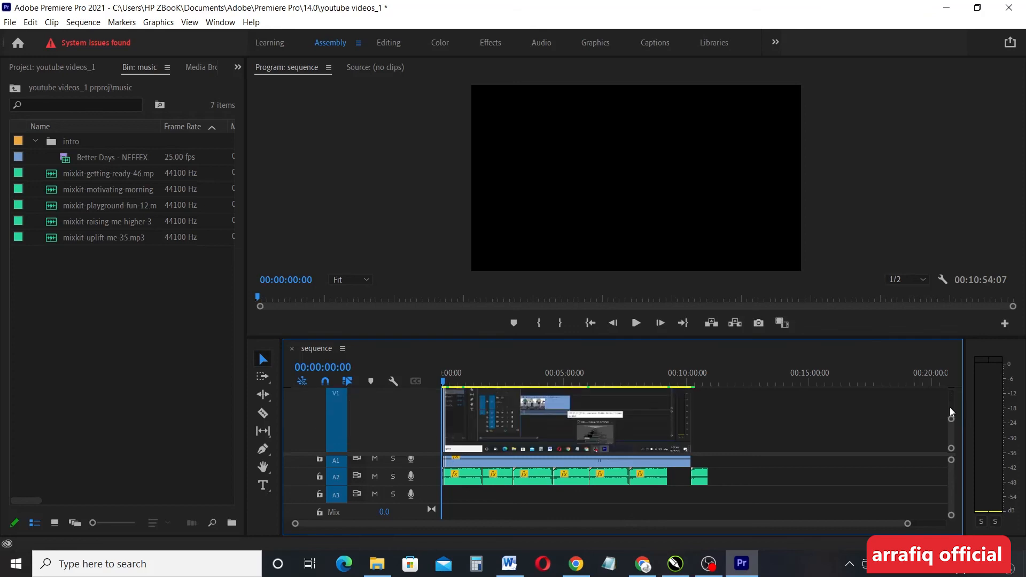
pyautogui.moveTo(951, 420); pyautogui.dragTo(951, 395)
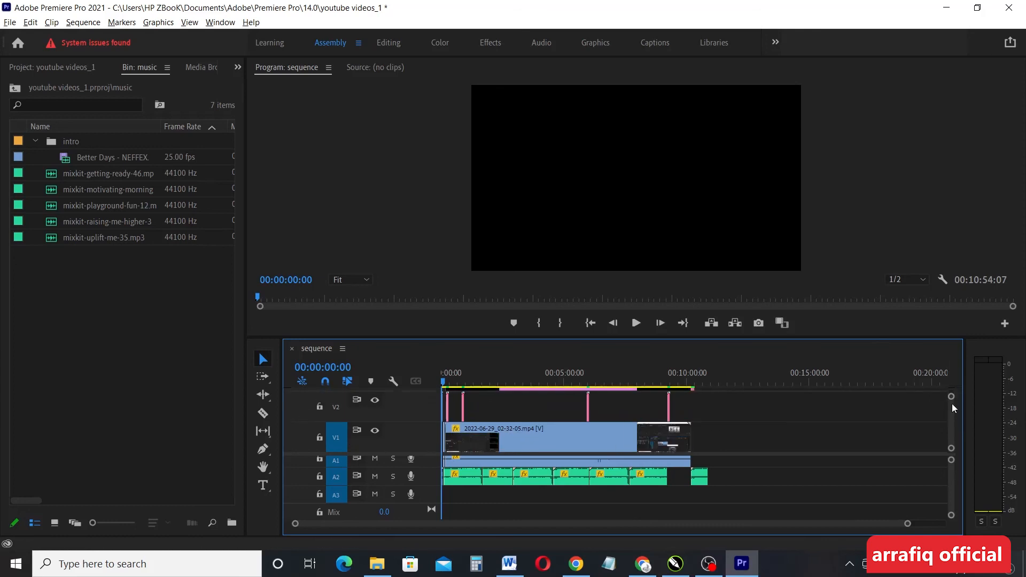
pyautogui.press('alt')
pyautogui.click(531, 441)
pyautogui.scroll(2, 530, 440)
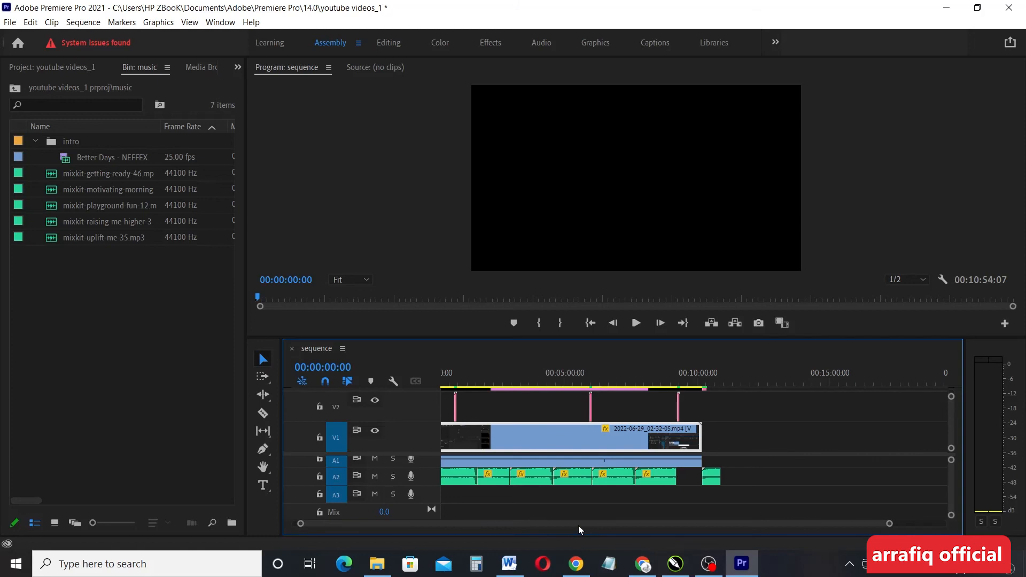
# Leave Premiere Pro and bring the OBS recording window to the front from the taskbar
pyautogui.hscroll(3, 588, 529)
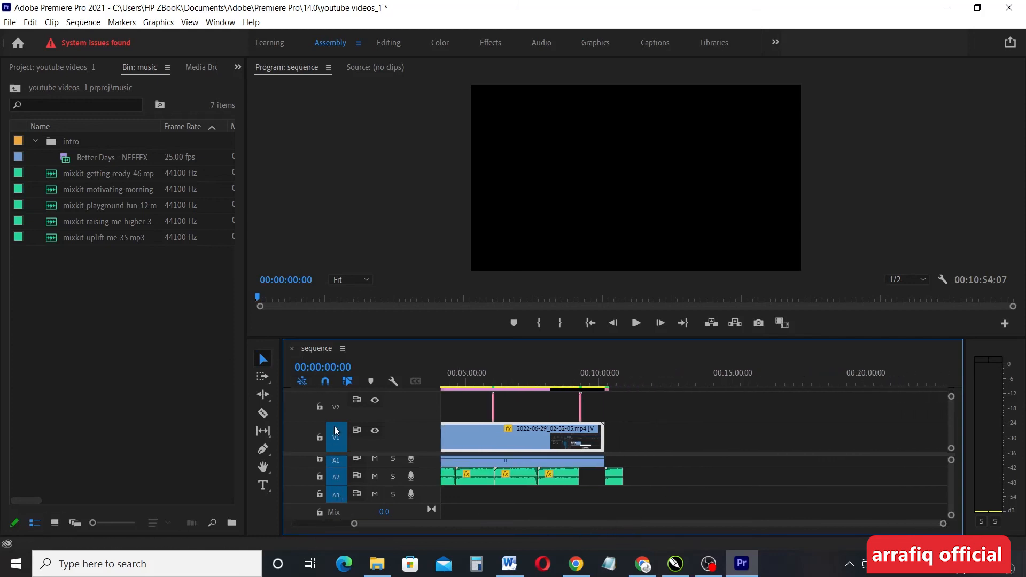
pyautogui.hscroll(-3, 580, 528)
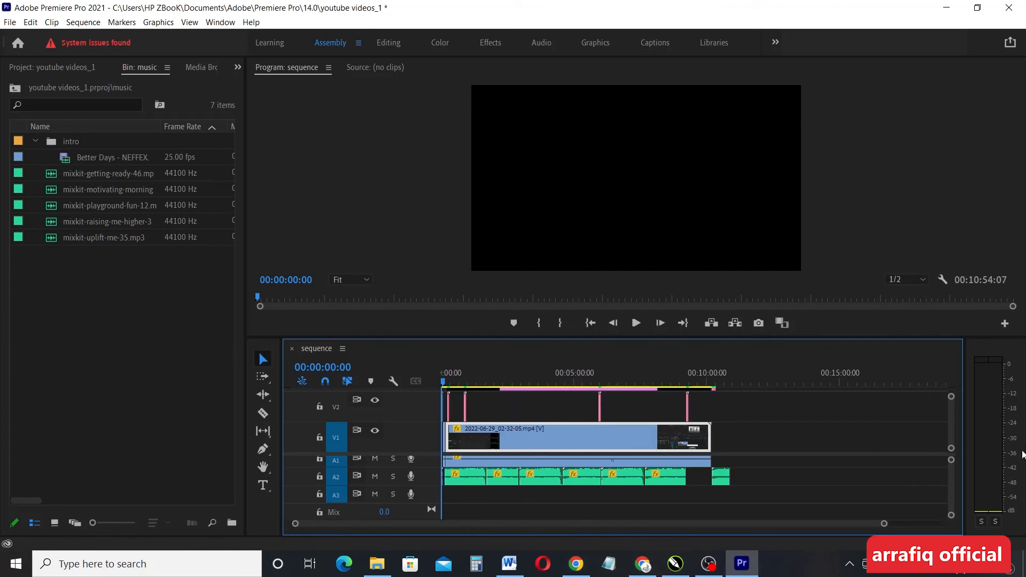
pyautogui.moveTo(953, 483); pyautogui.dragTo(952, 499)
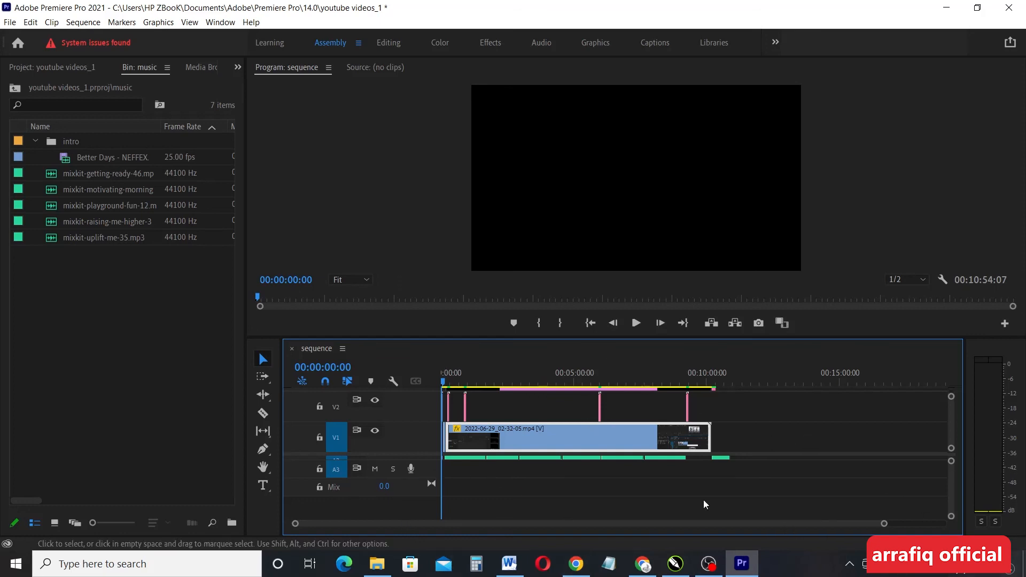
pyautogui.moveTo(709, 563)
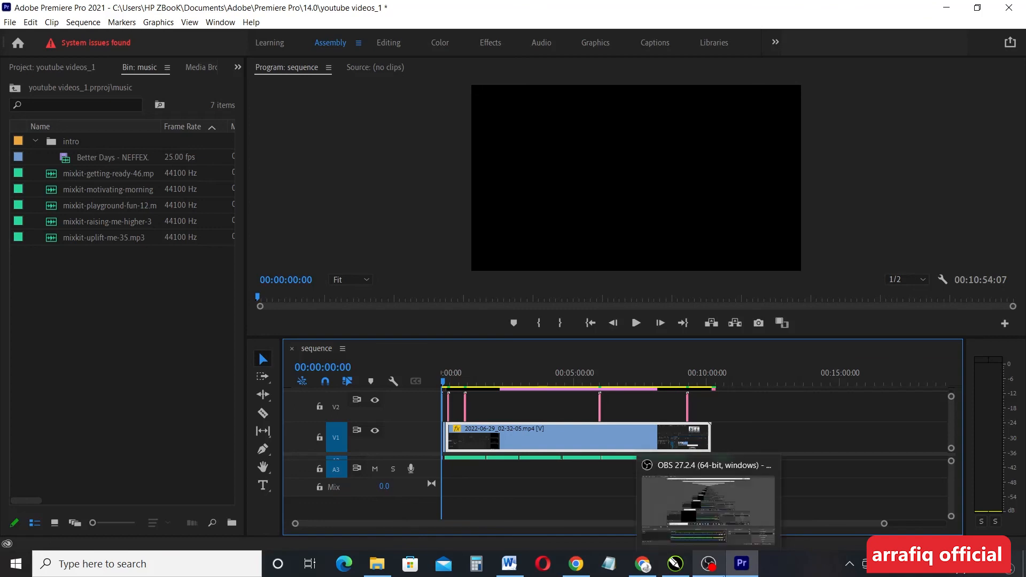
pyautogui.click(719, 565)
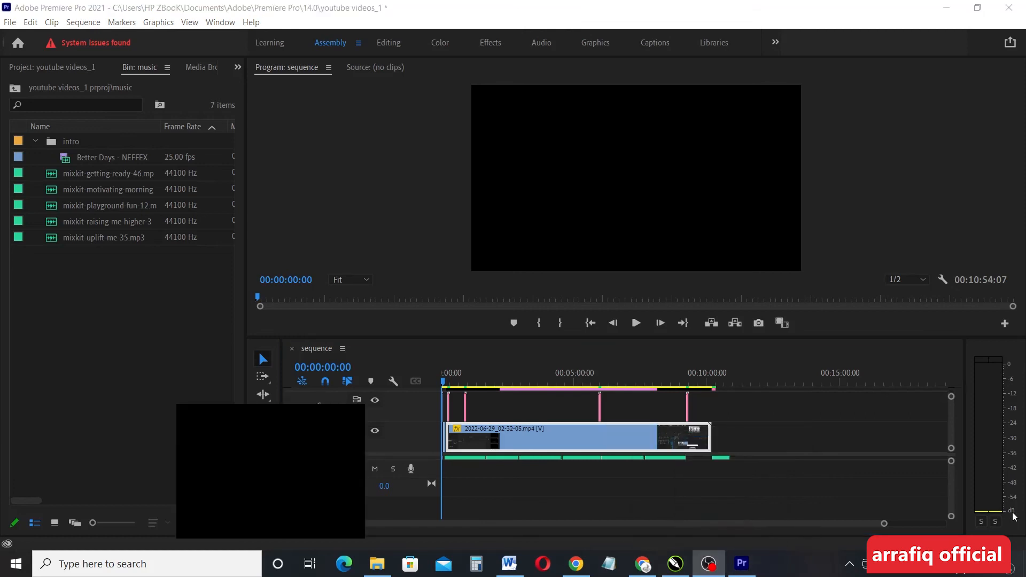